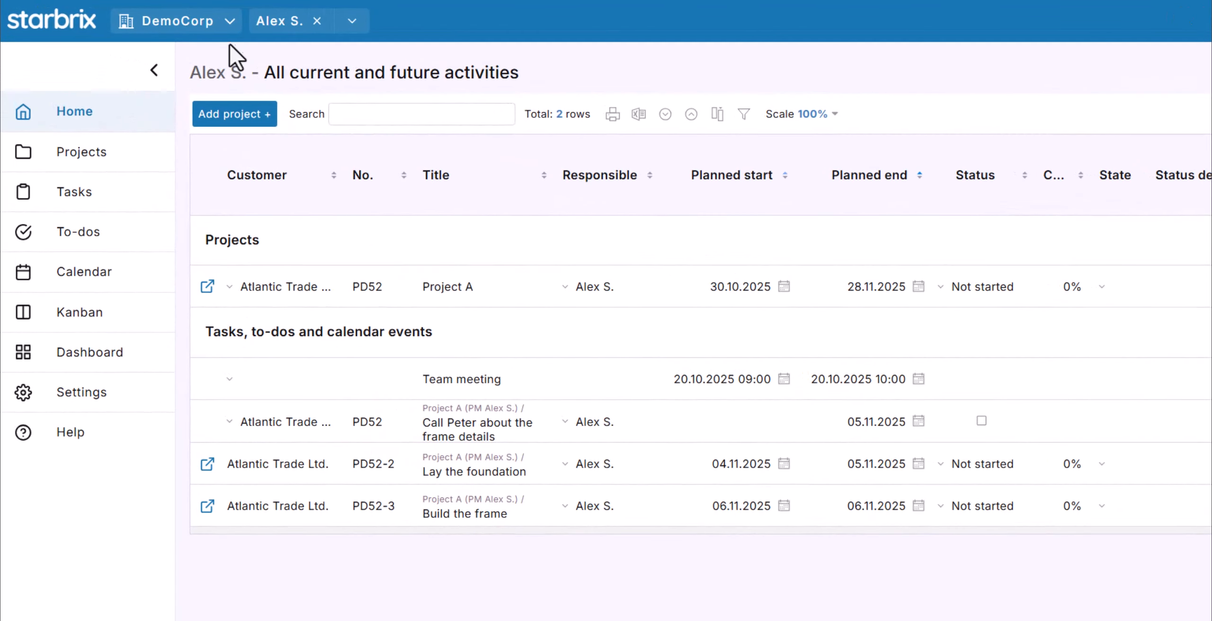
Switch from DemoCorp to the personal user account, then reopen the account switcher.
left_click(228, 22)
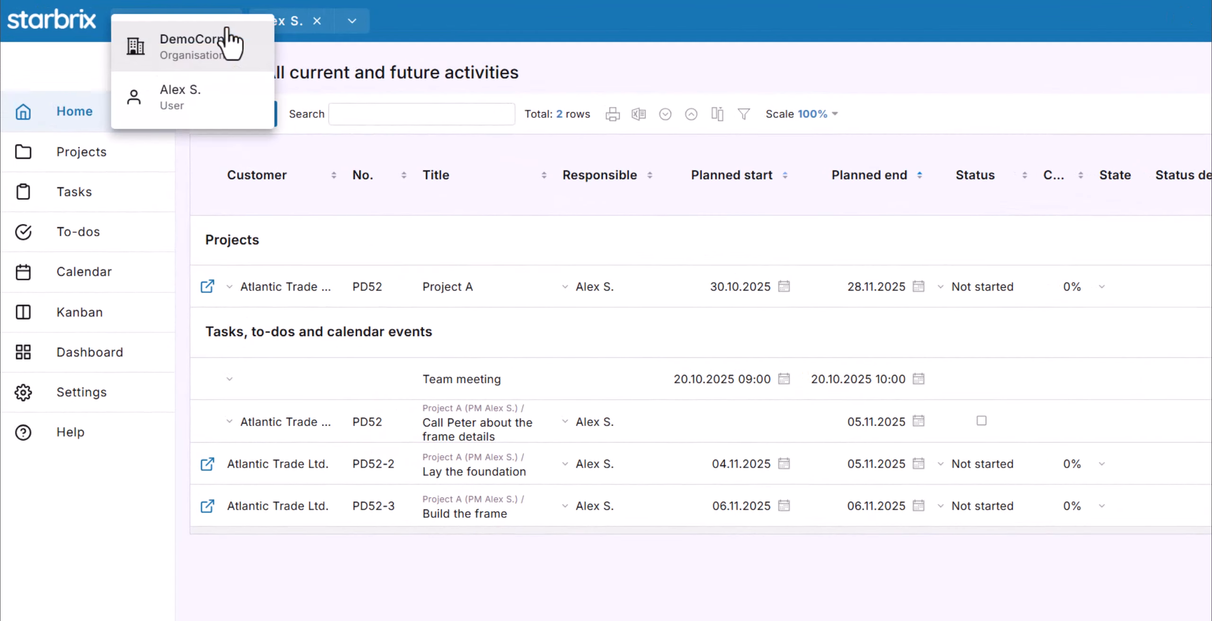
left_click(223, 52)
left_click(198, 102)
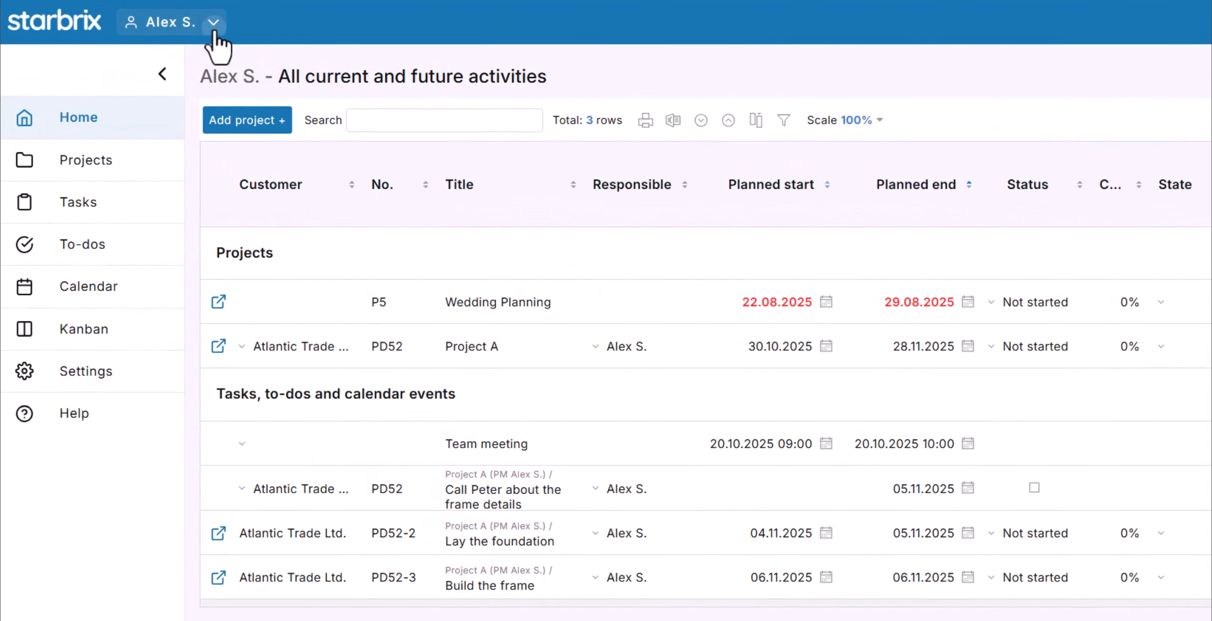
left_click(214, 31)
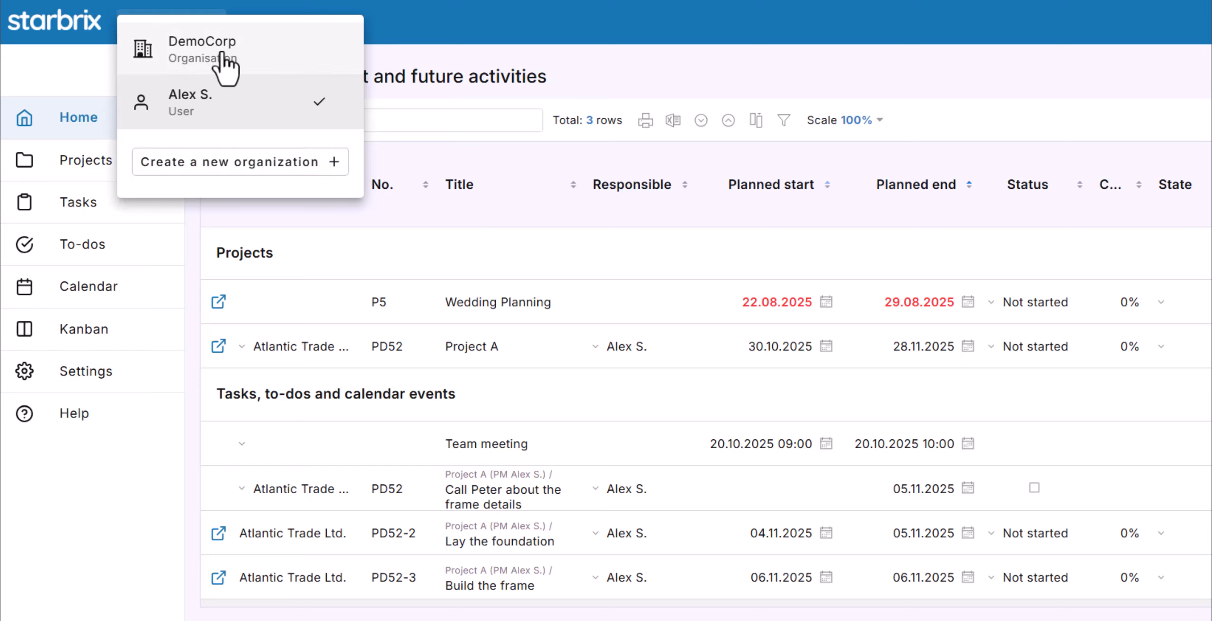
Choose DemoCorp in the open switcher to return to the organisation context.
left_click(231, 61)
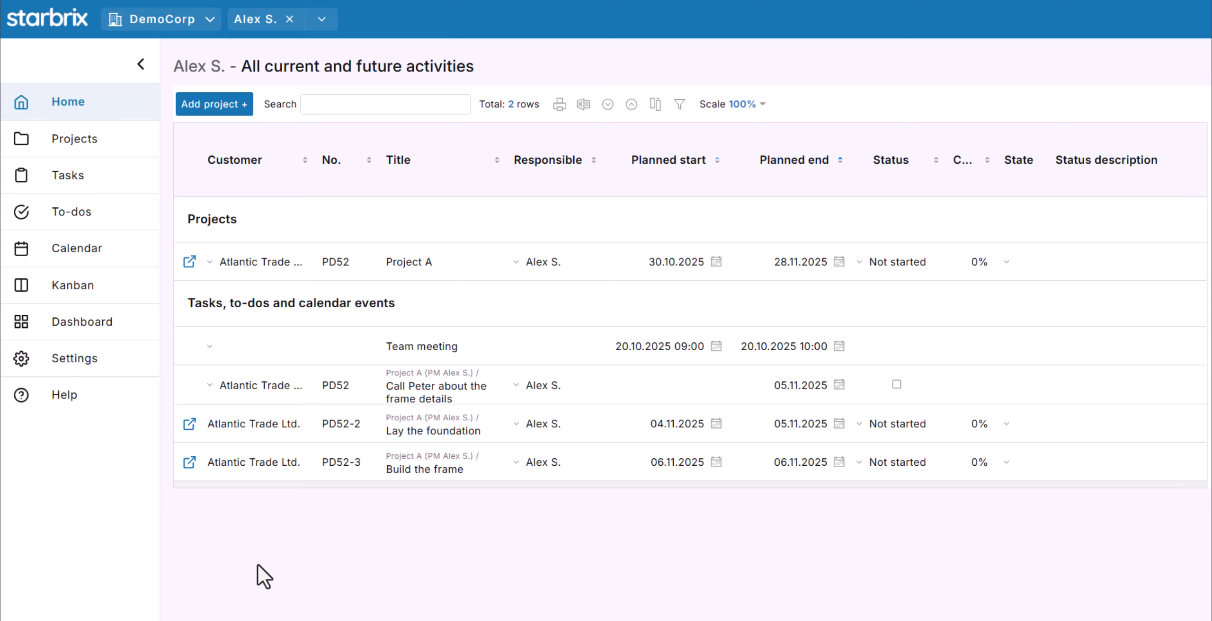
Browse the member's projects and tasks, checking each page's time filter options.
left_click(94, 143)
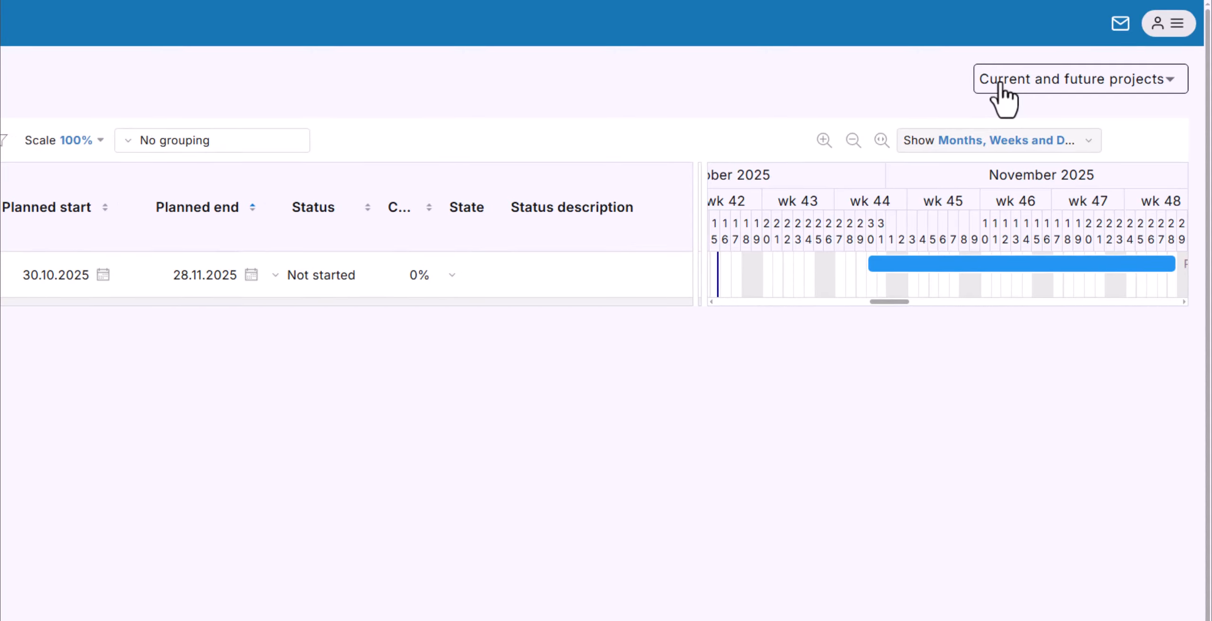
left_click(1000, 86)
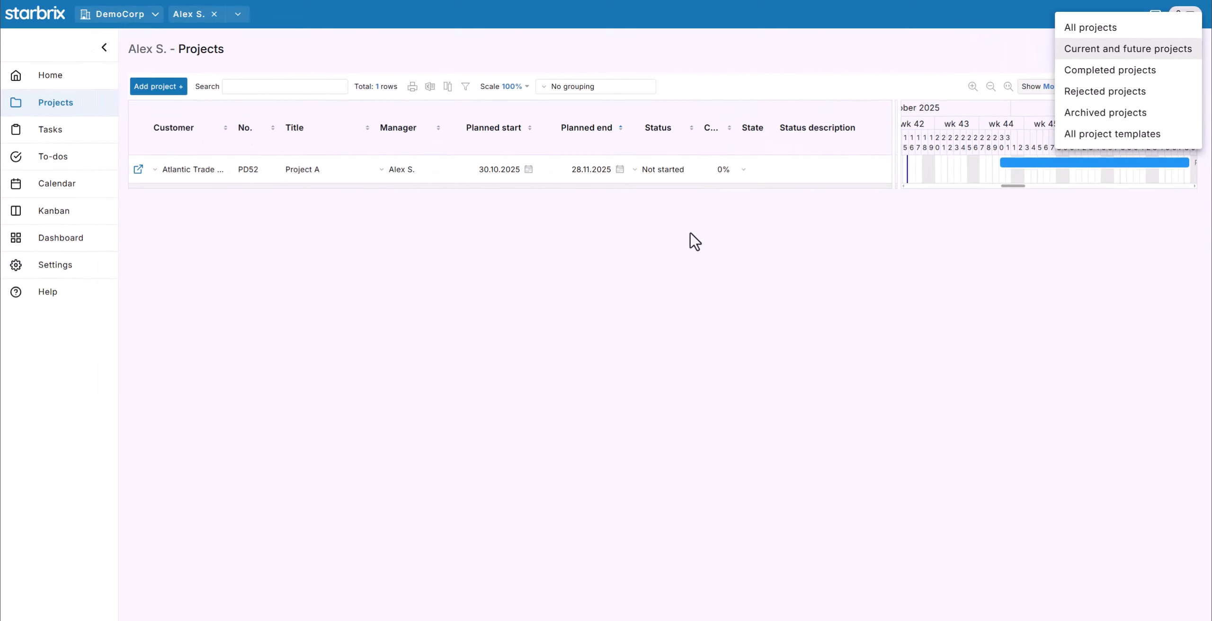
left_click(75, 142)
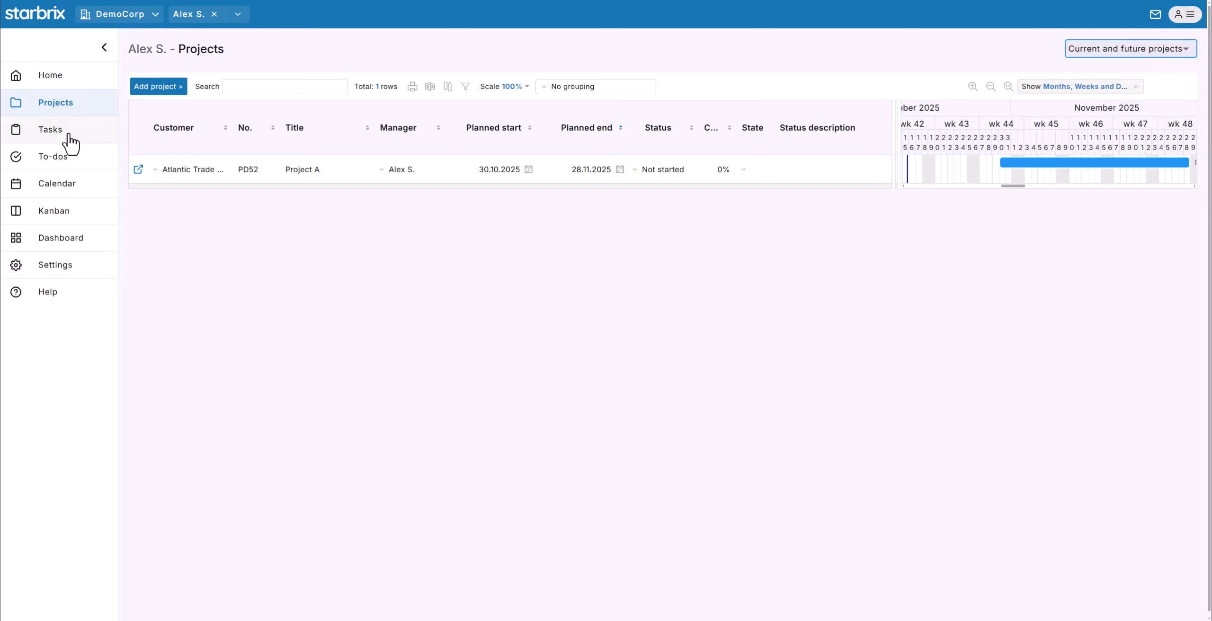
left_click(64, 140)
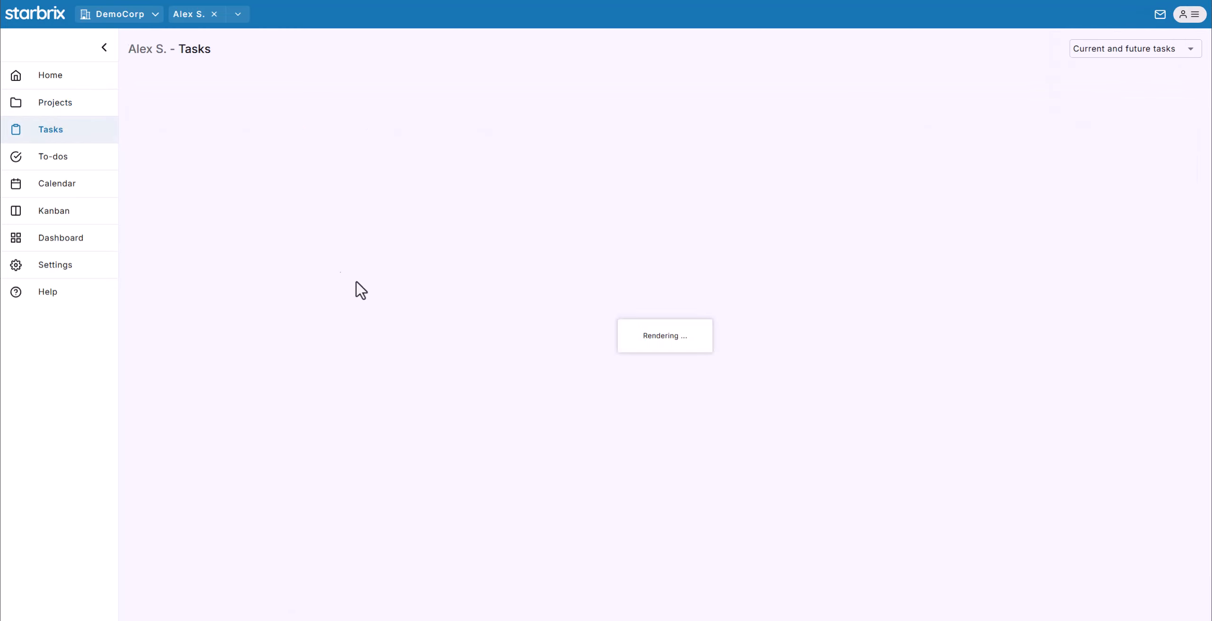
left_click(1134, 47)
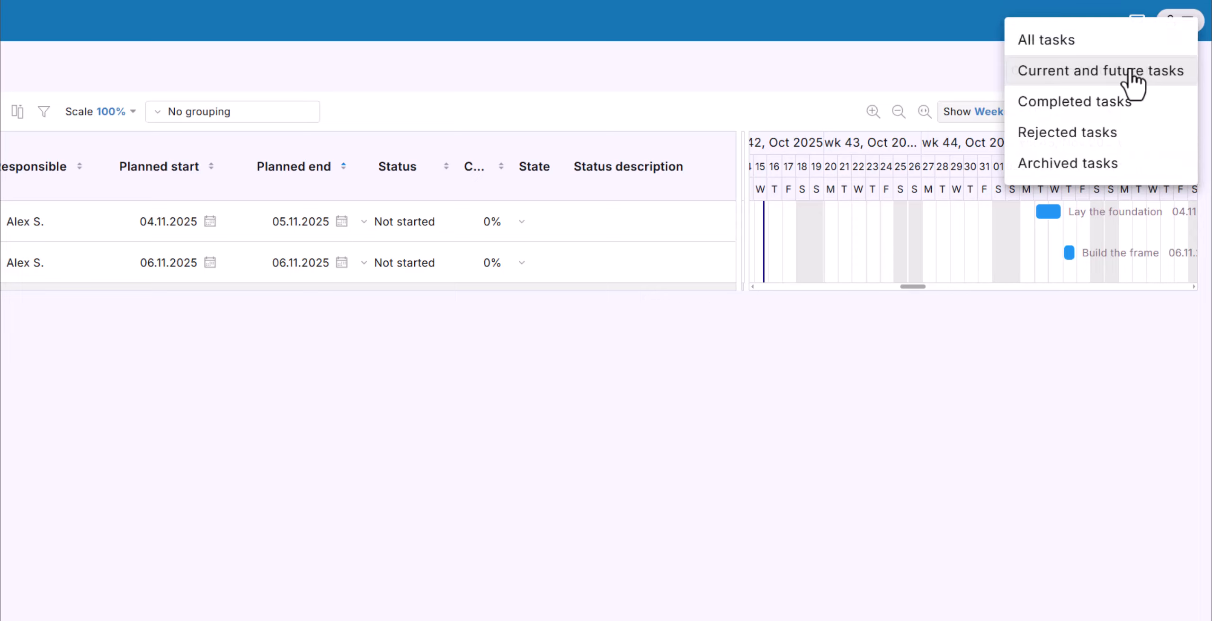
left_click(798, 334)
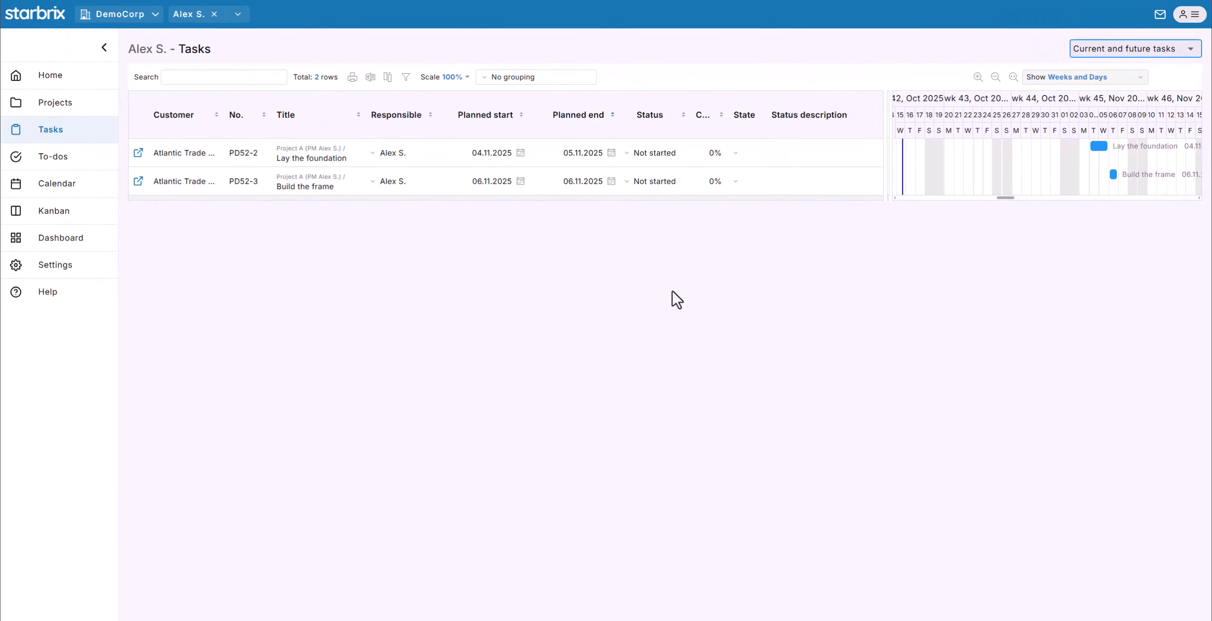
Show the member's to-dos and check the available to-do filters.
left_click(89, 164)
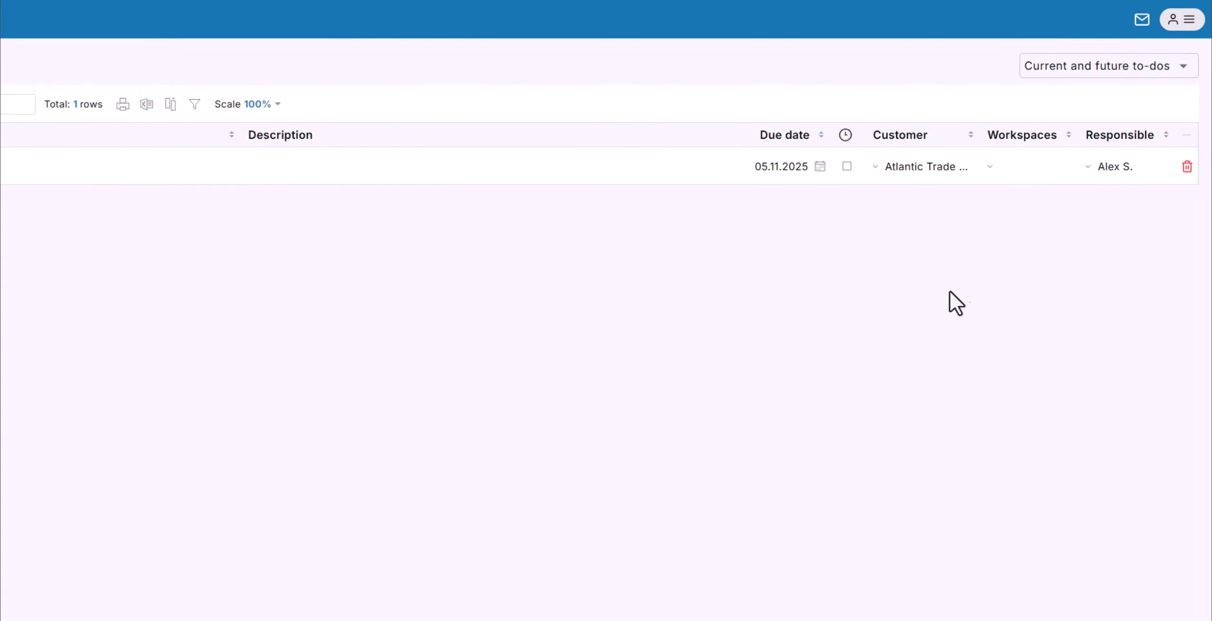
left_click(1080, 69)
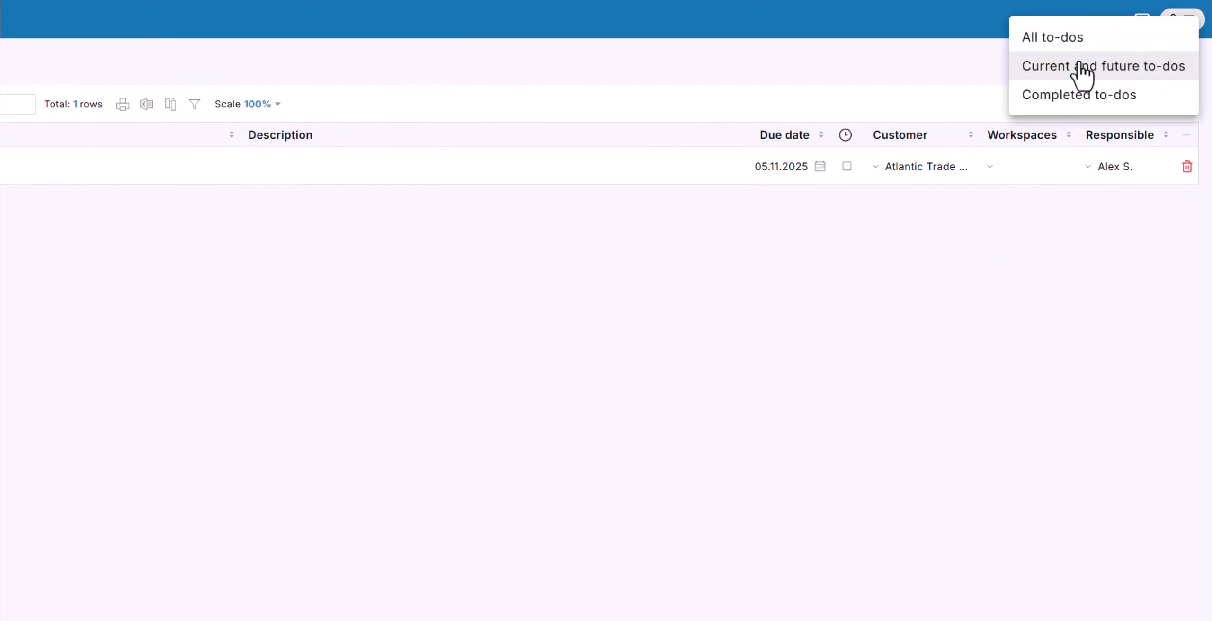
left_click(299, 330)
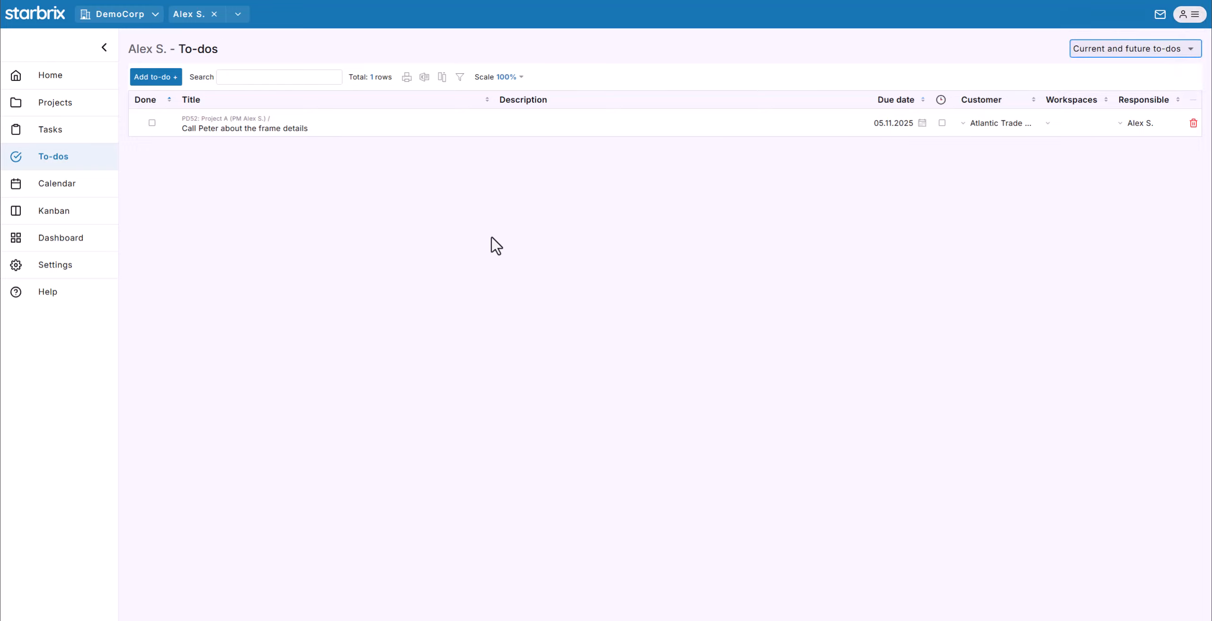
Remove the member filter to see all four to-dos, then list DemoCorp's projects A, B and C.
left_click(214, 14)
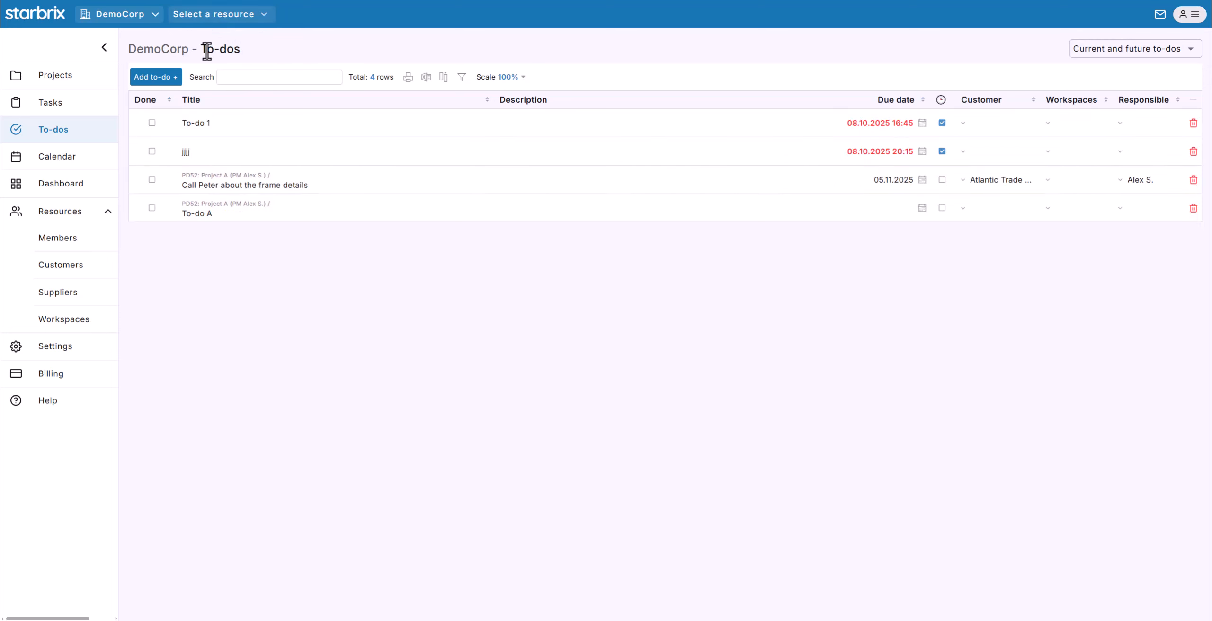
left_click(68, 81)
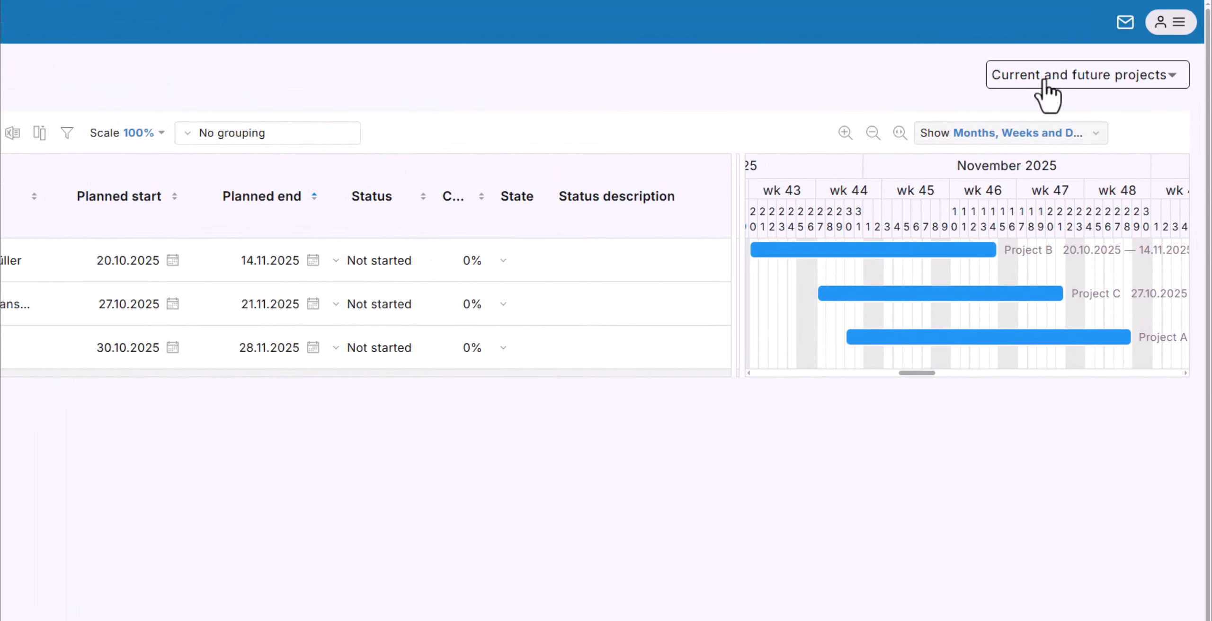
left_click(1045, 82)
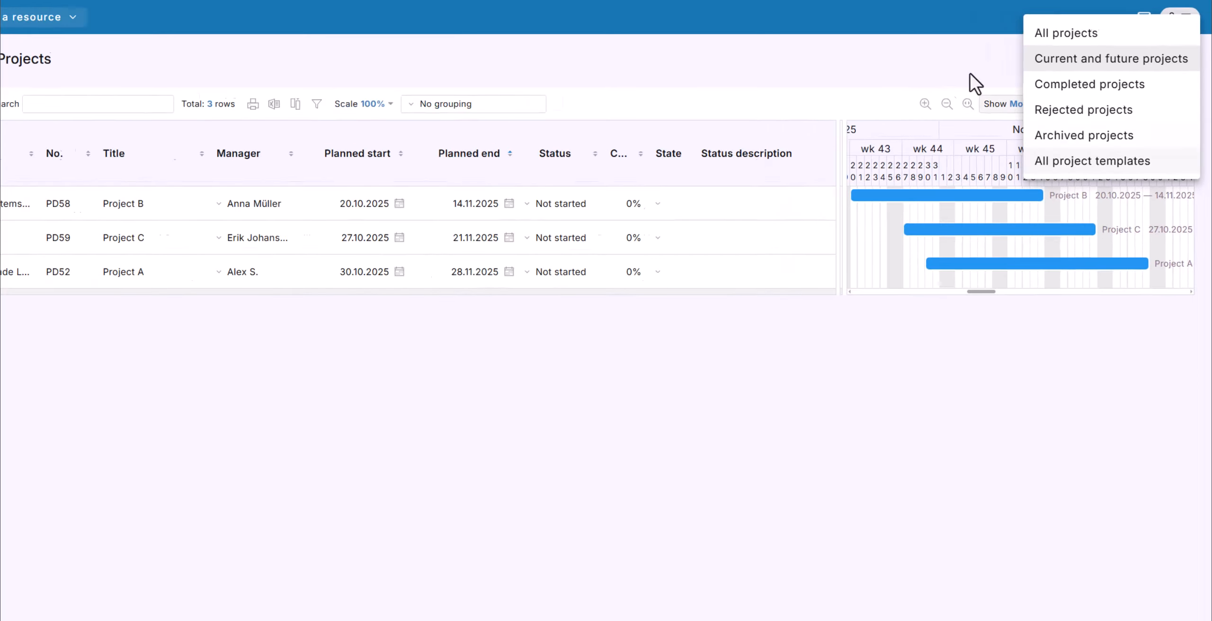
Show DemoCorp's ten tasks and check the task time filter options.
left_click(883, 70)
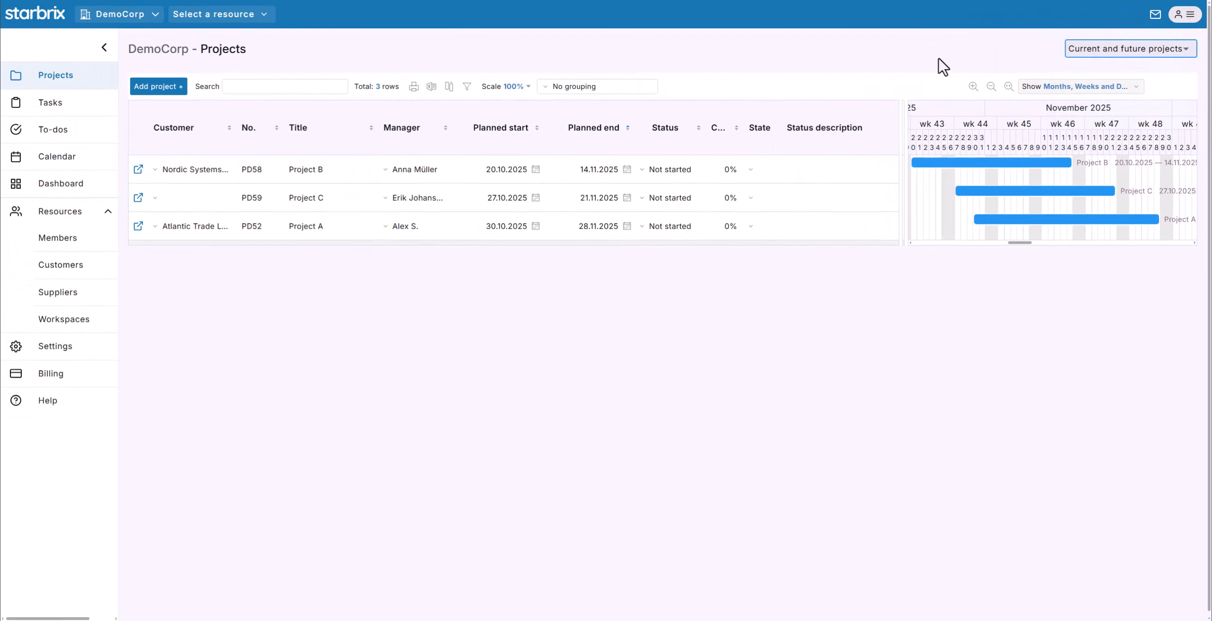
left_click(66, 107)
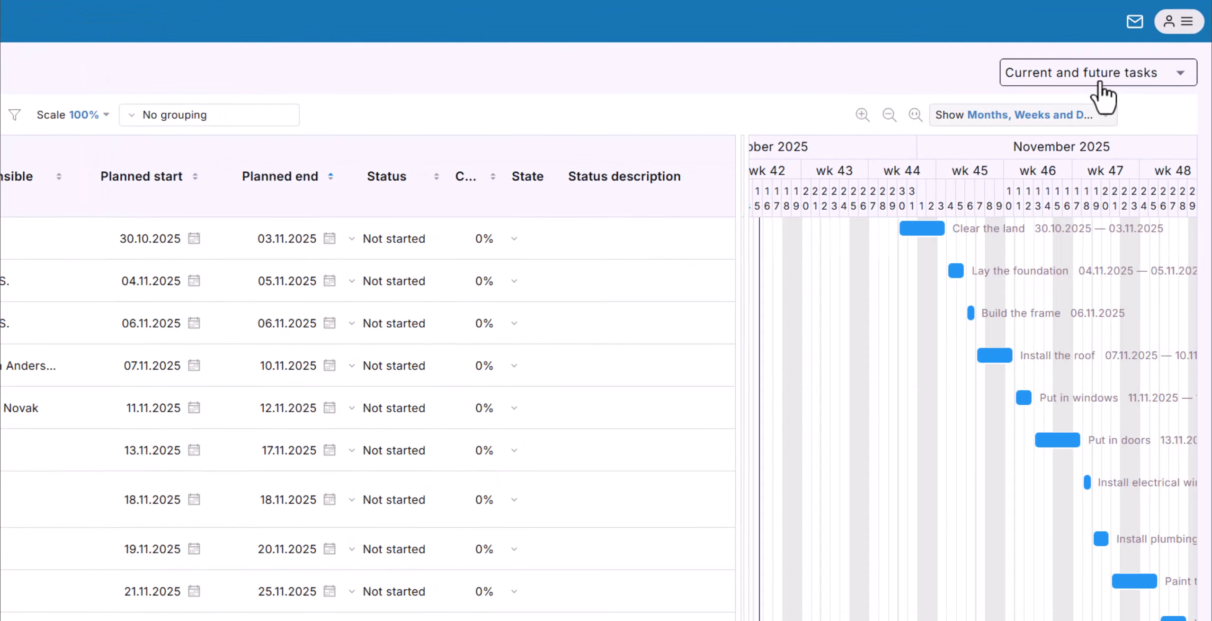
left_click(1100, 81)
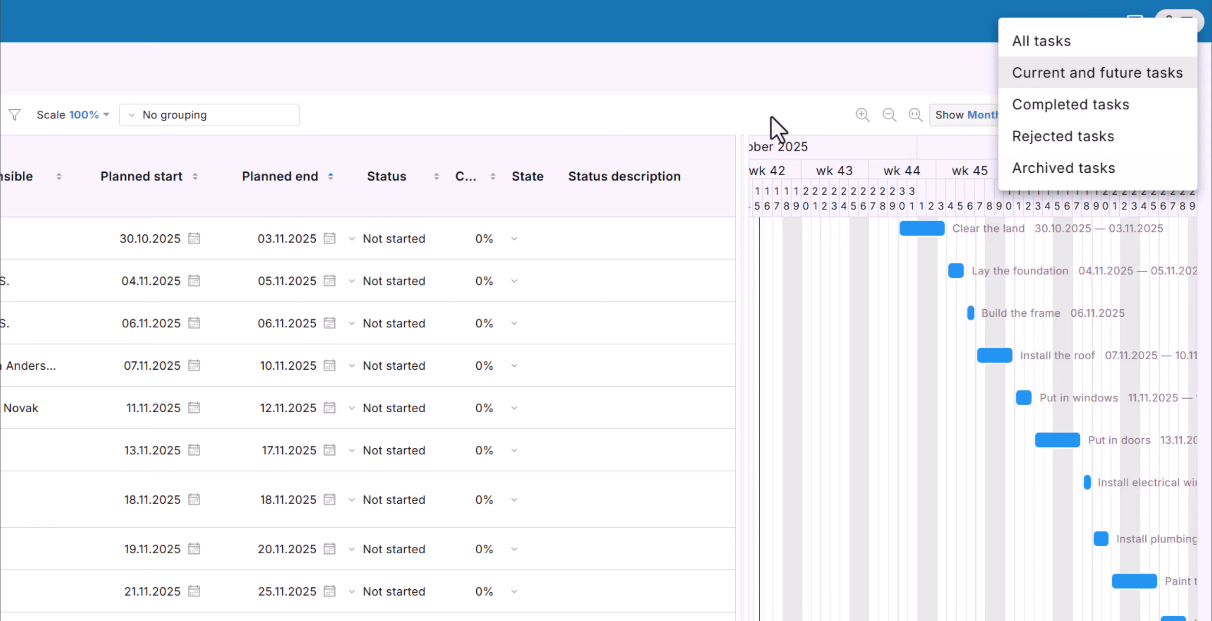
left_click(732, 79)
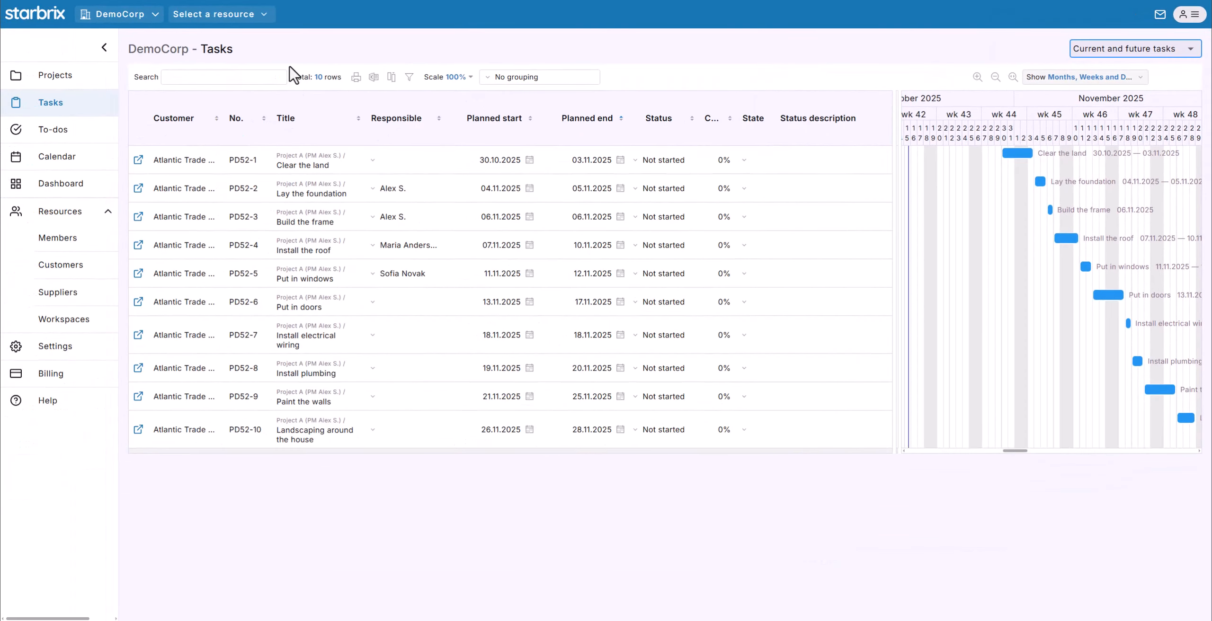
Show DemoCorp's four to-dos, check their filters, then go to the Calendar.
left_click(68, 136)
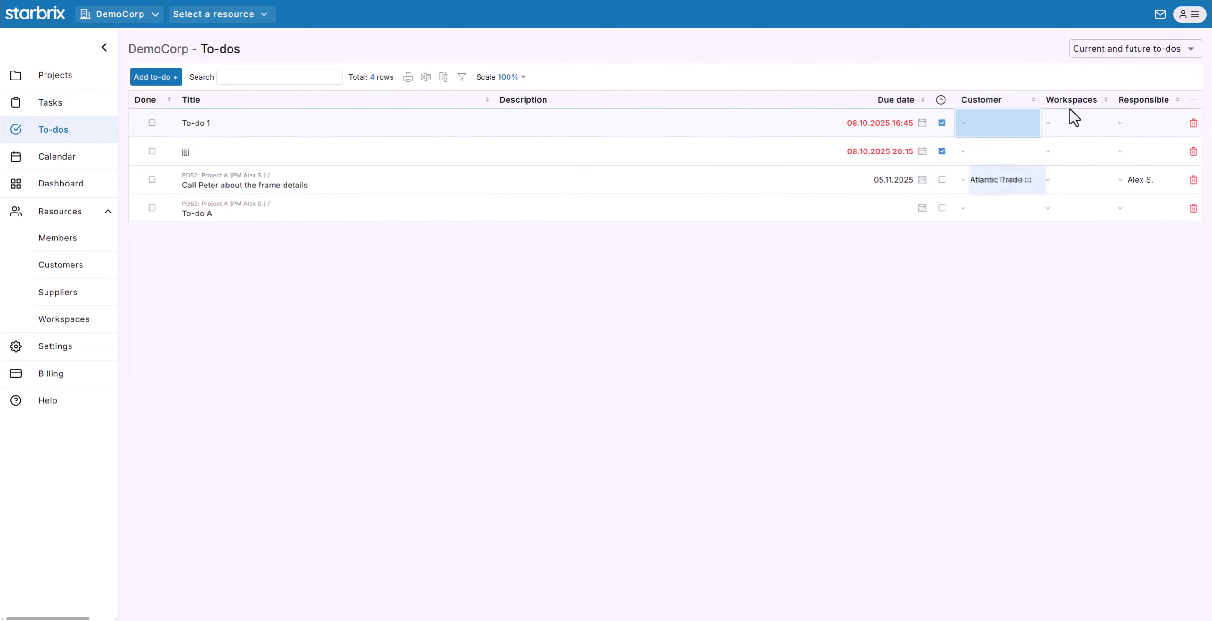
left_click(1089, 51)
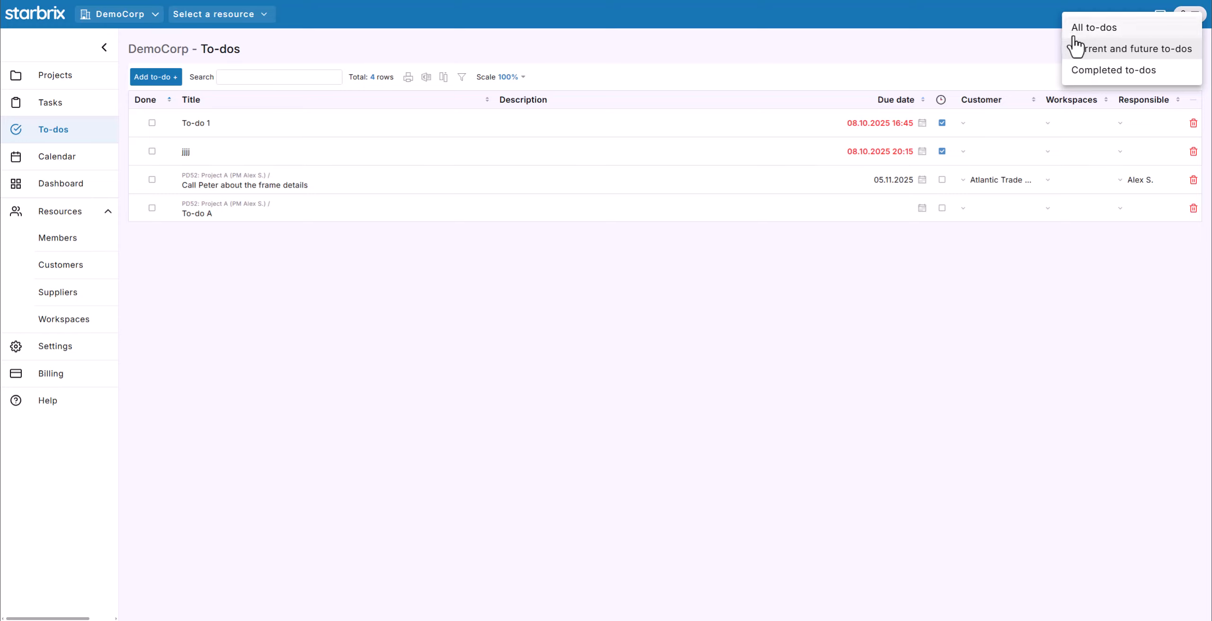
left_click(1022, 56)
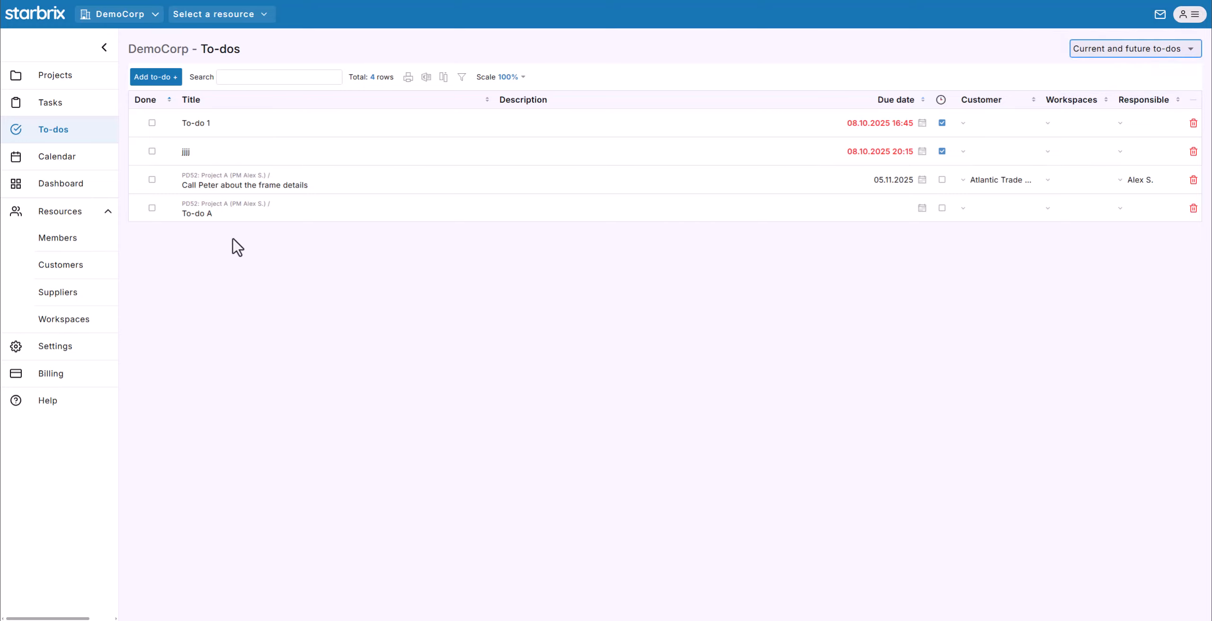
left_click(73, 166)
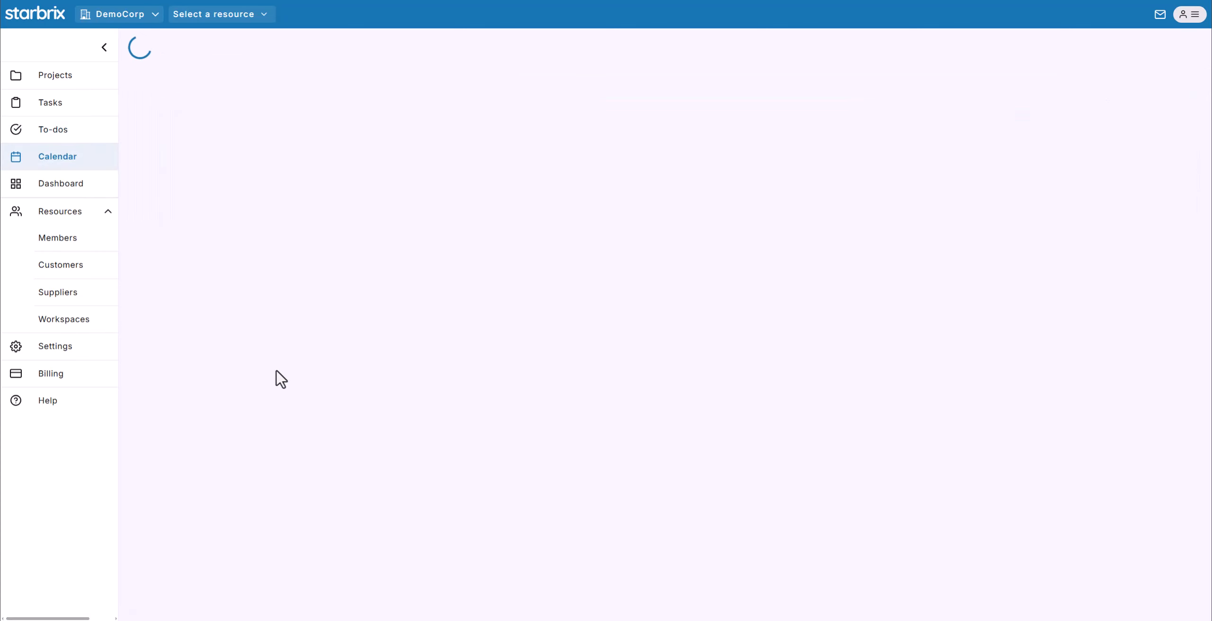
Visit DemoCorp's Dashboard, Members and Settings, ending on Billing (free tier, 0 EUR).
left_click(81, 187)
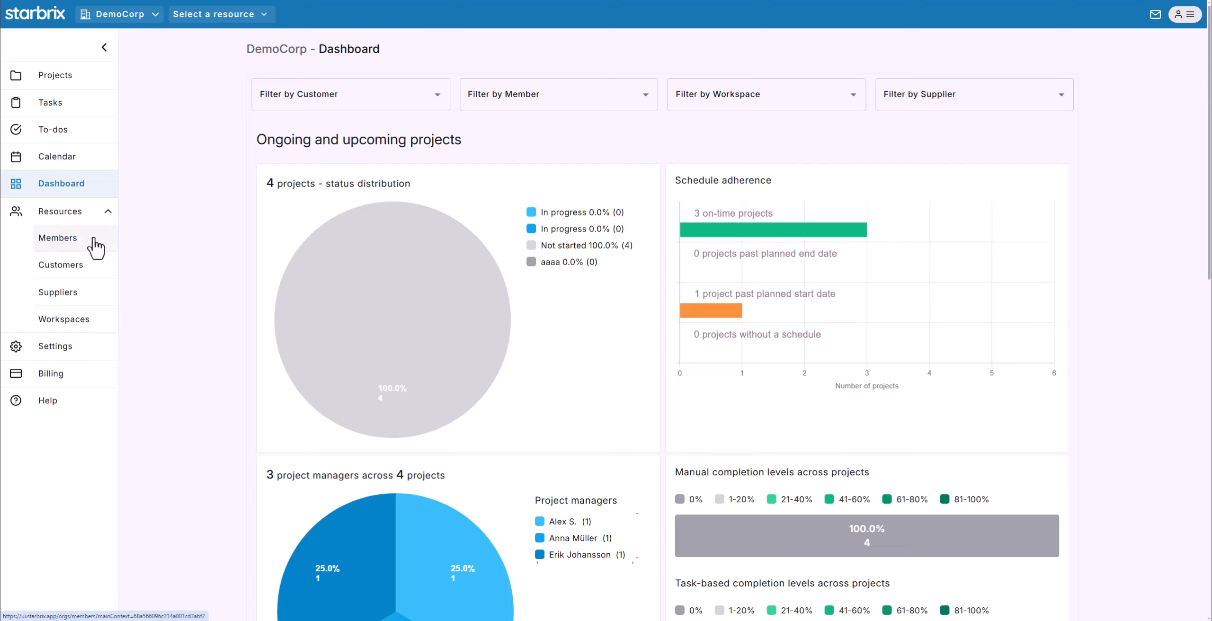
left_click(73, 240)
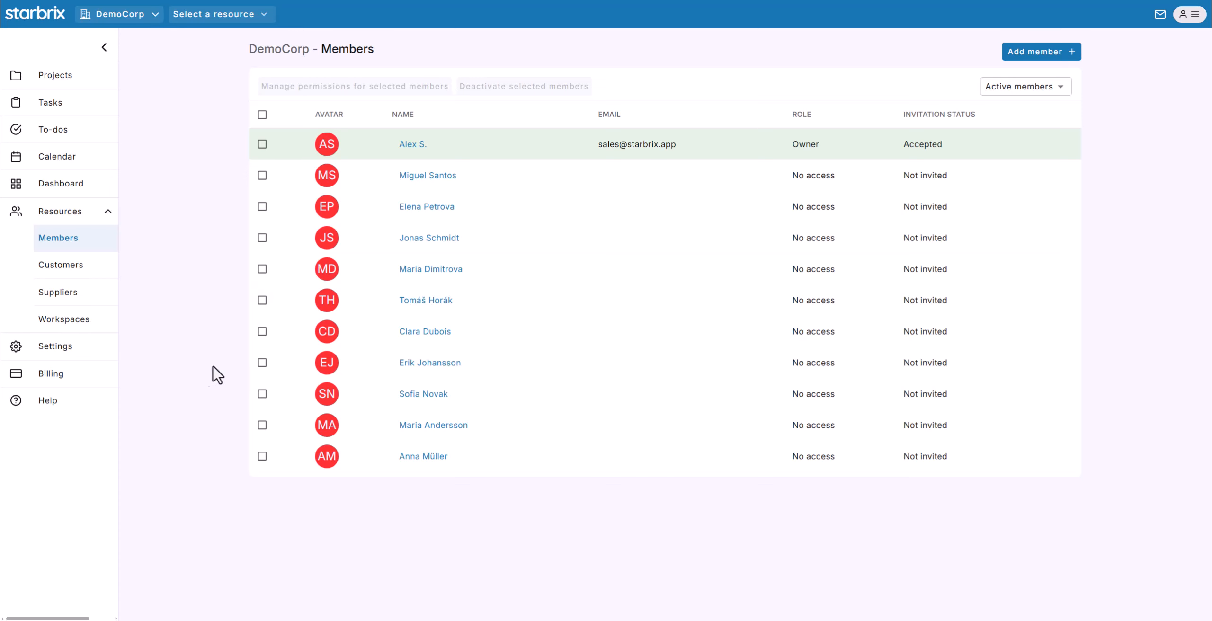
left_click(55, 353)
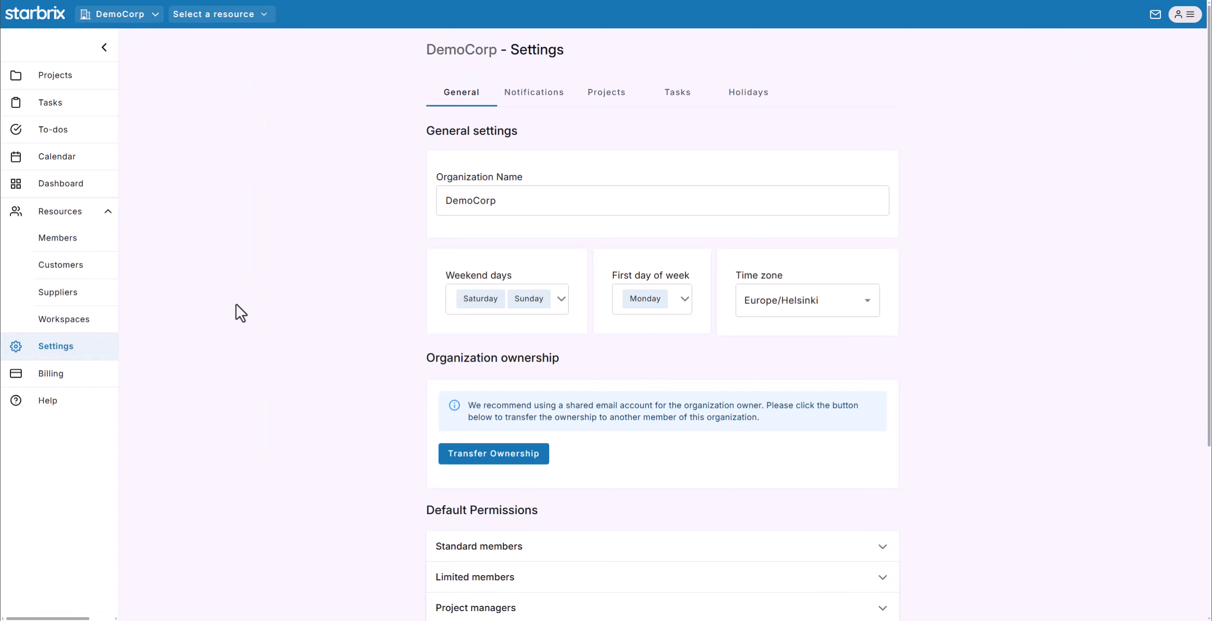
left_click(74, 383)
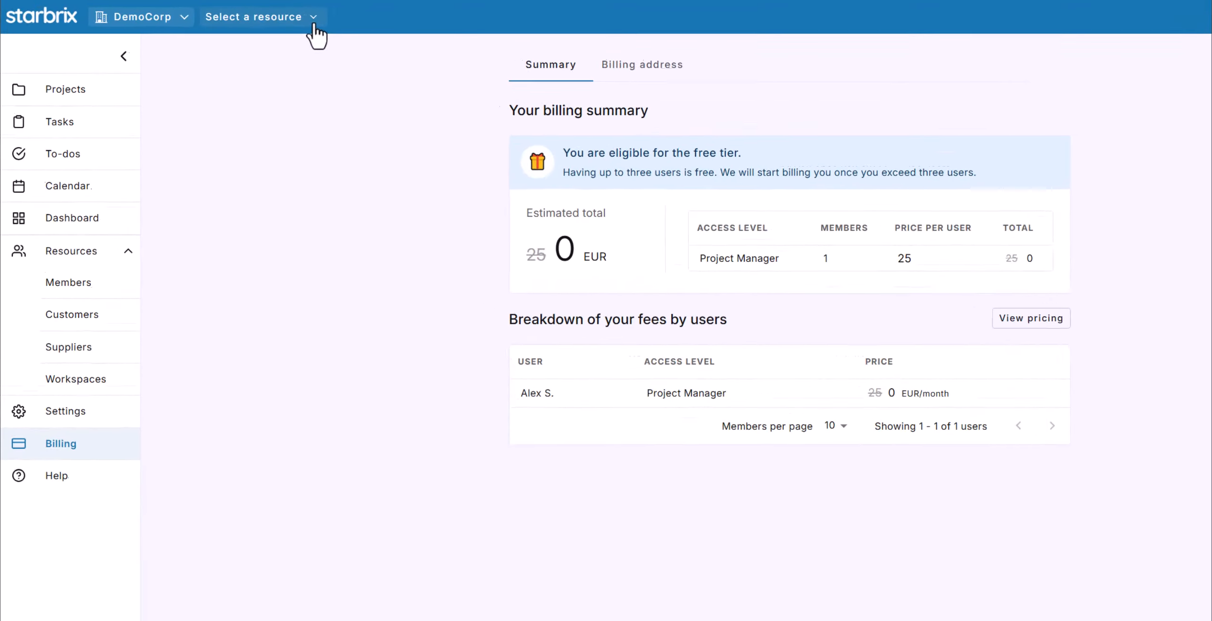
Filter by the Project B manager from the resource list's Members group.
left_click(314, 27)
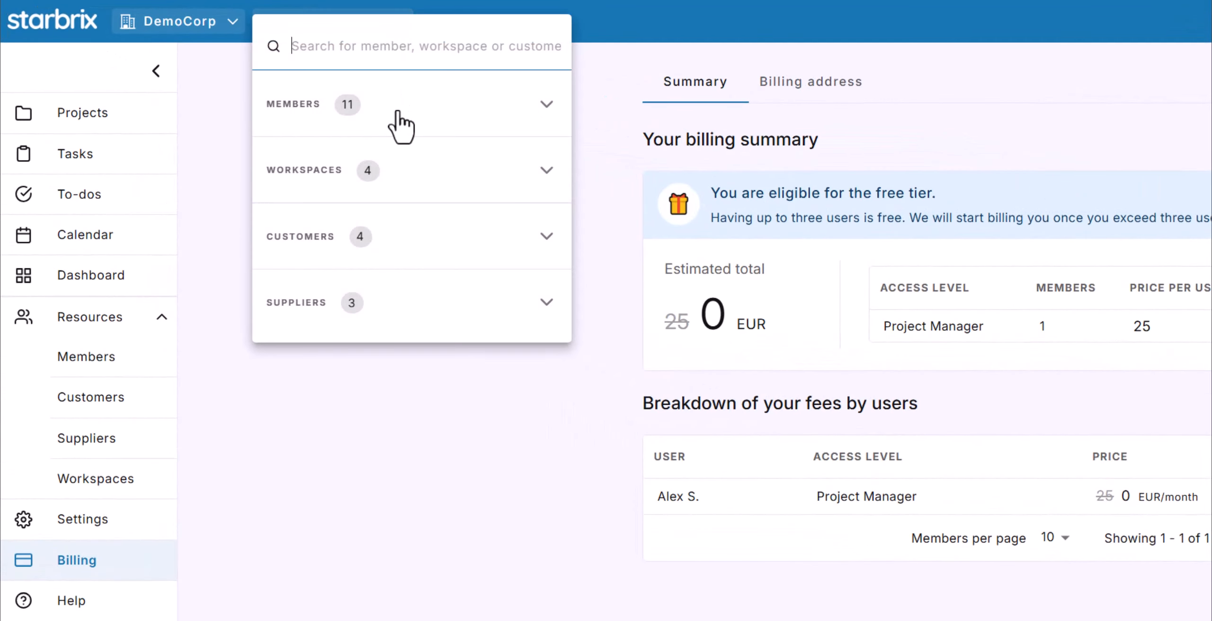
left_click(400, 127)
scroll(402, 208, "down", 2)
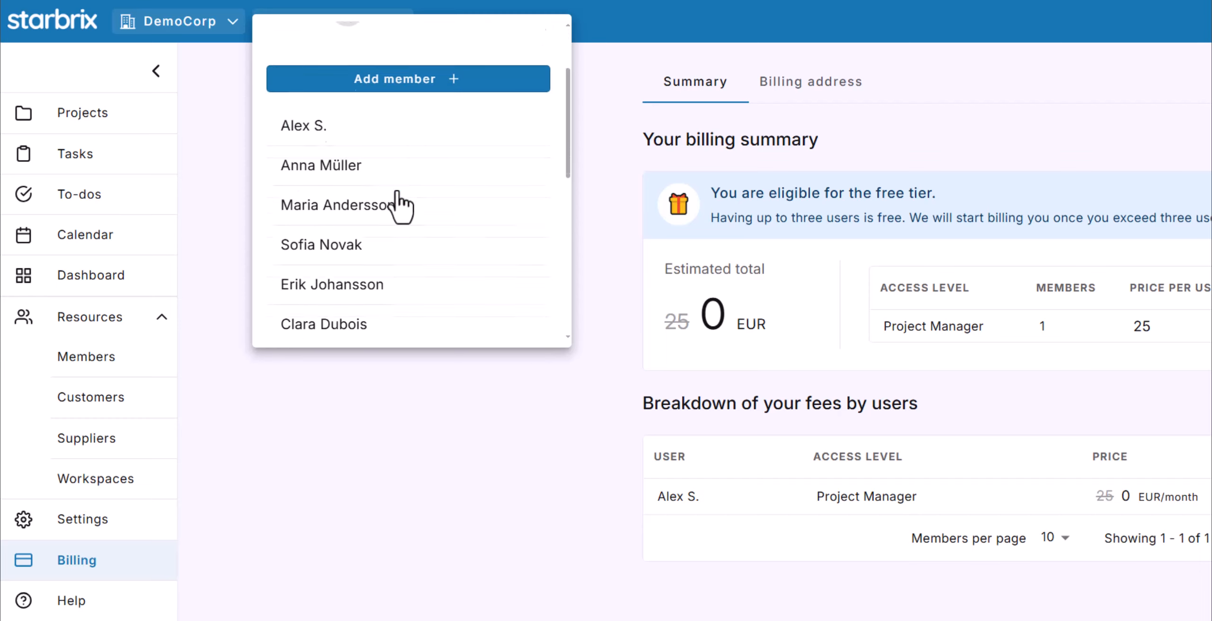
scroll(400, 207, "down", 2)
scroll(401, 207, "up", 1)
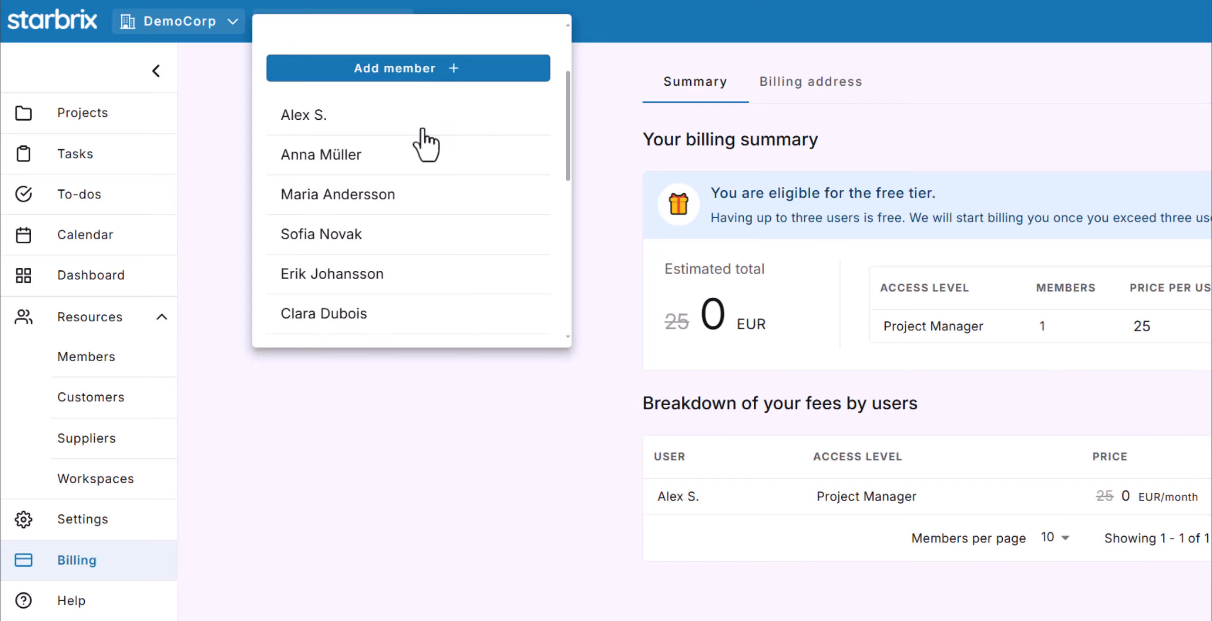
left_click(371, 156)
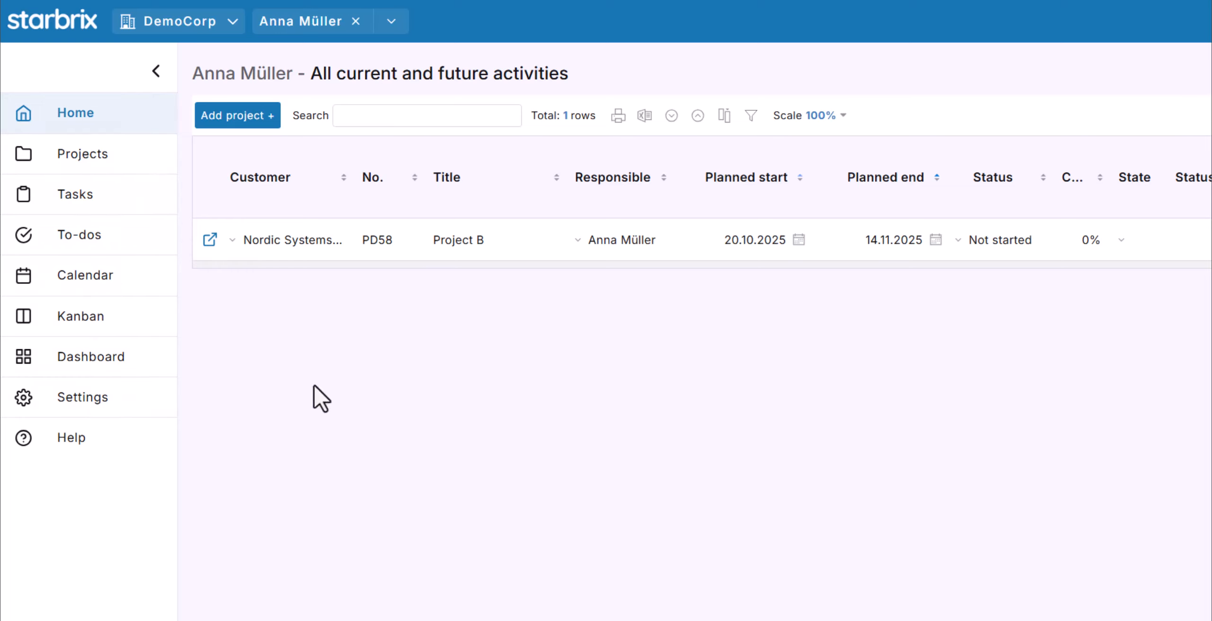
Clear the member filter and filter to the Customer projects workspace, showing Projects A and B.
left_click(356, 22)
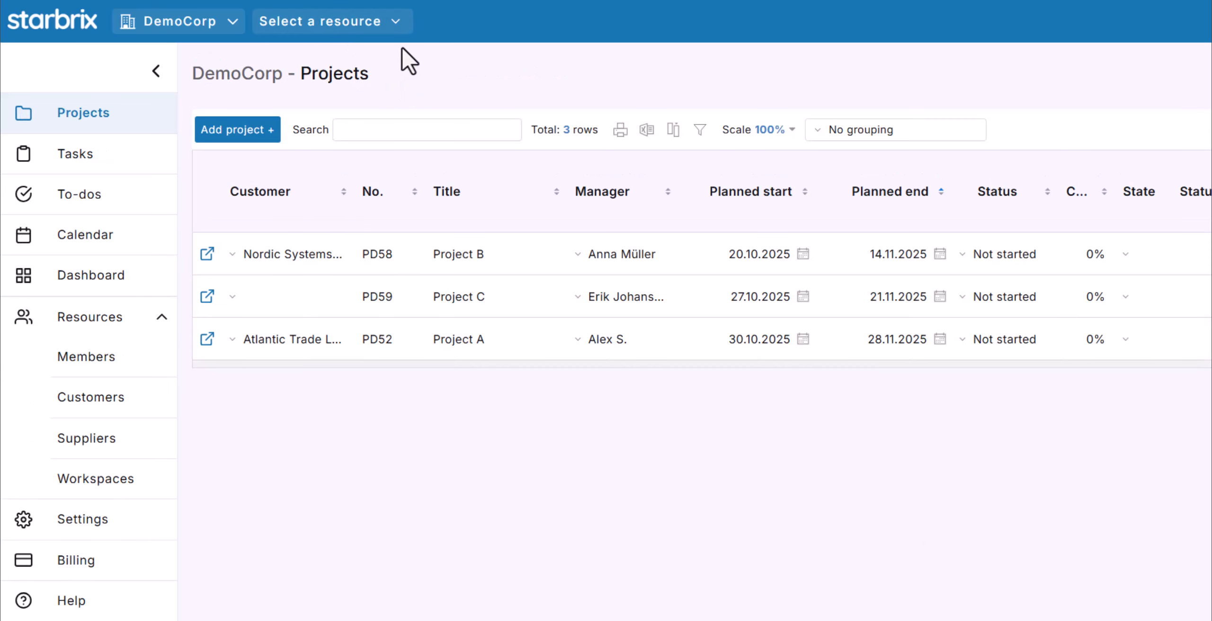
left_click(395, 21)
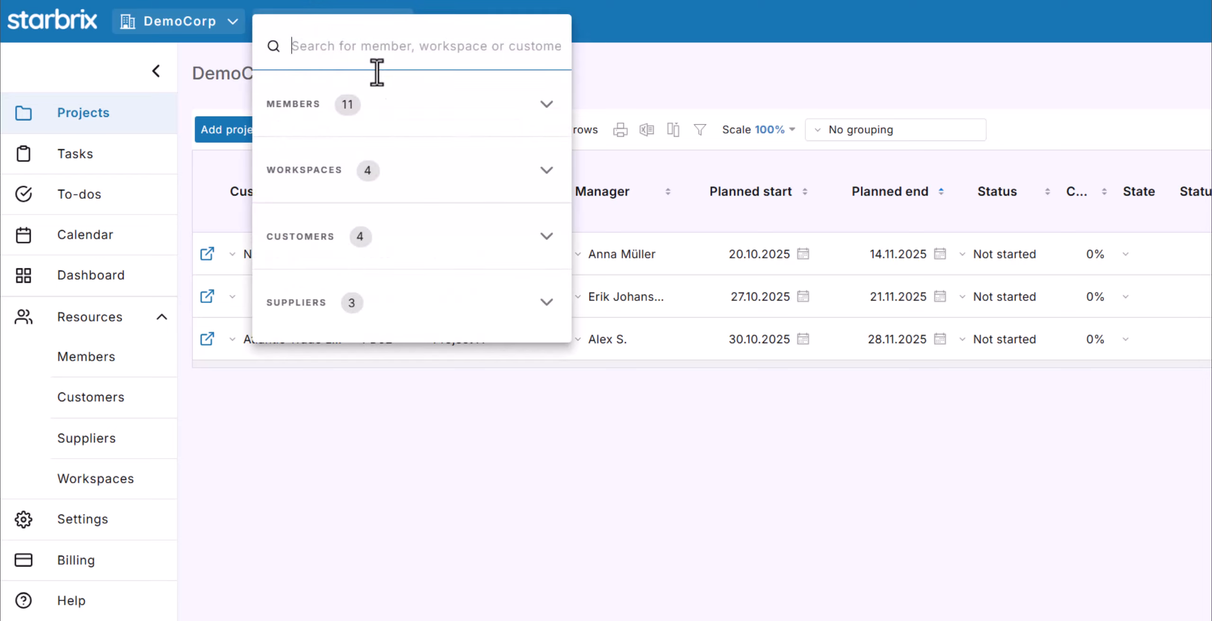
left_click(369, 166)
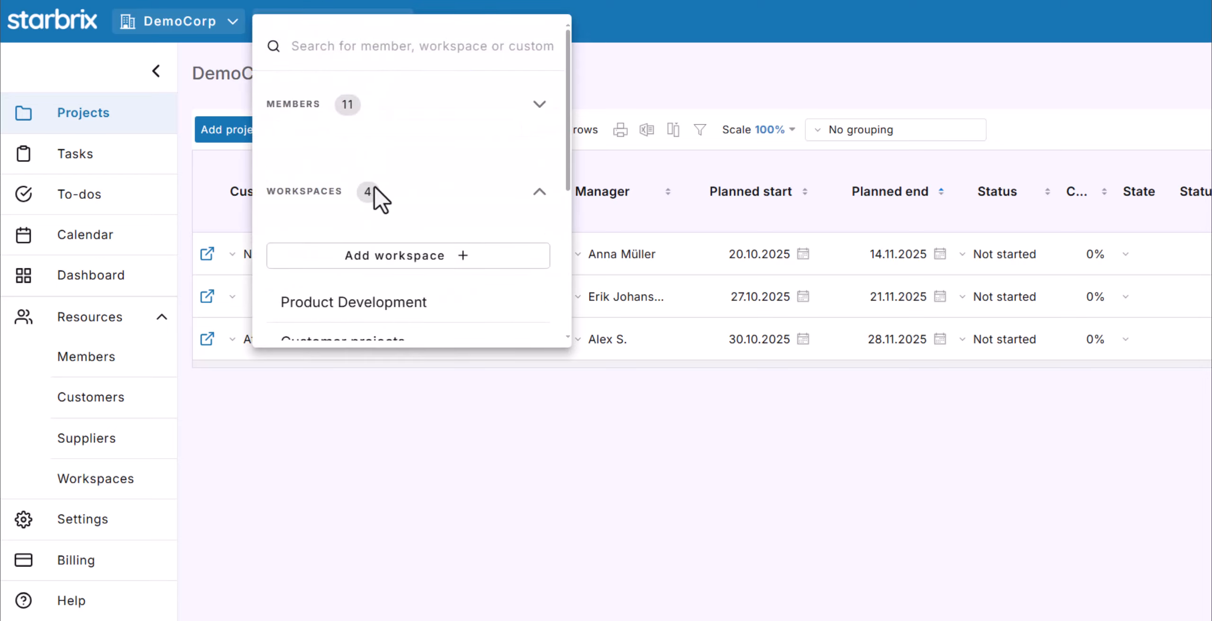
scroll(375, 186, "down", 3)
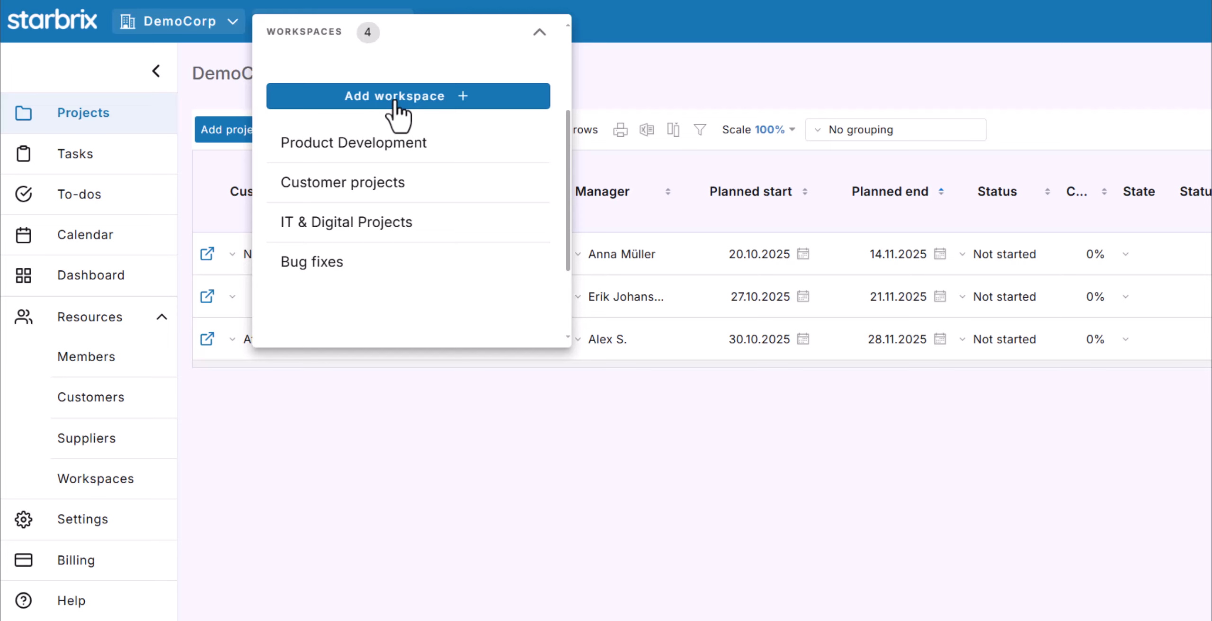
left_click(367, 182)
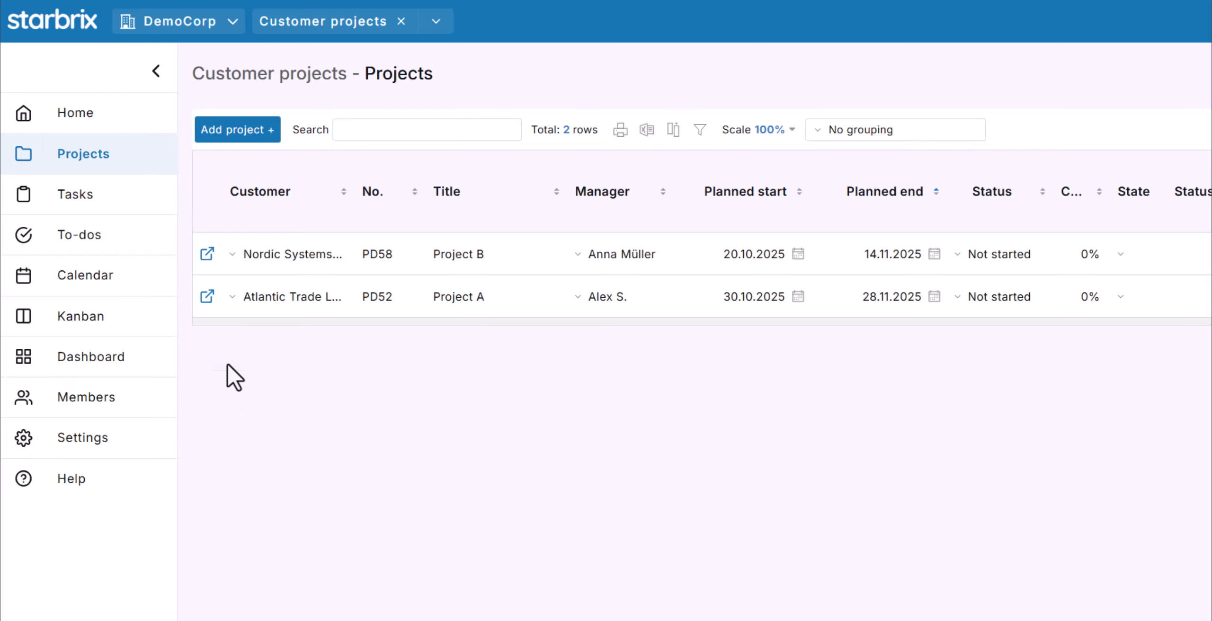
Open the Basic info page of Project B (PD58).
left_click(207, 256)
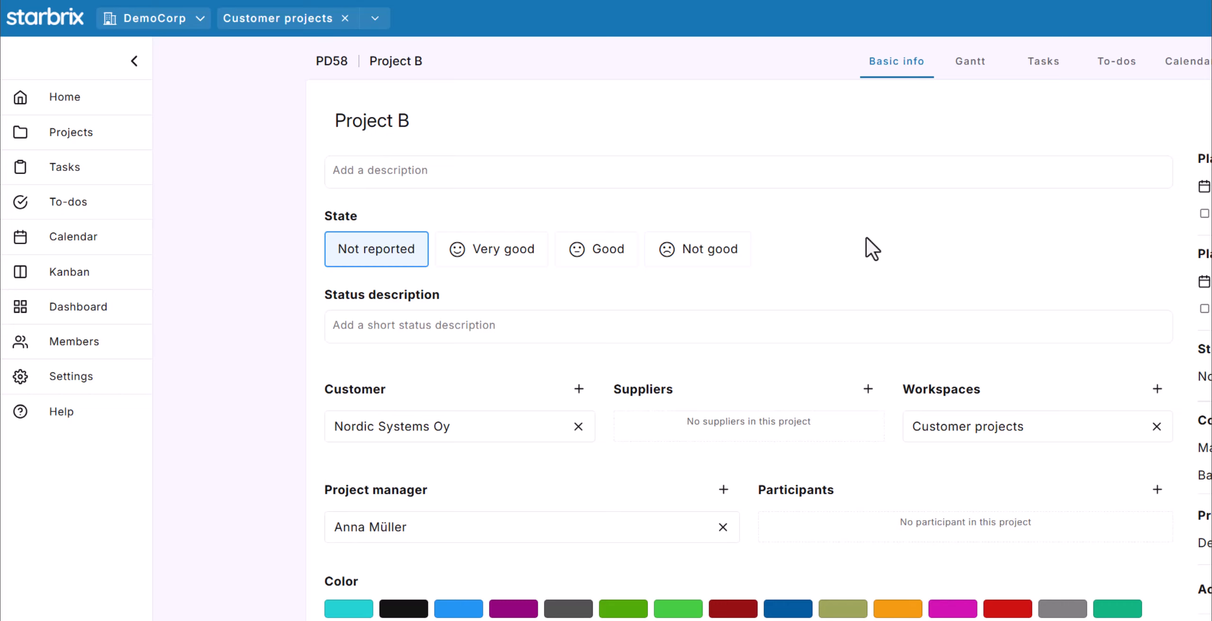
Filter activities to customer Atlantic Trade Ltd. from the resource dropdown's Customers group.
left_click(375, 26)
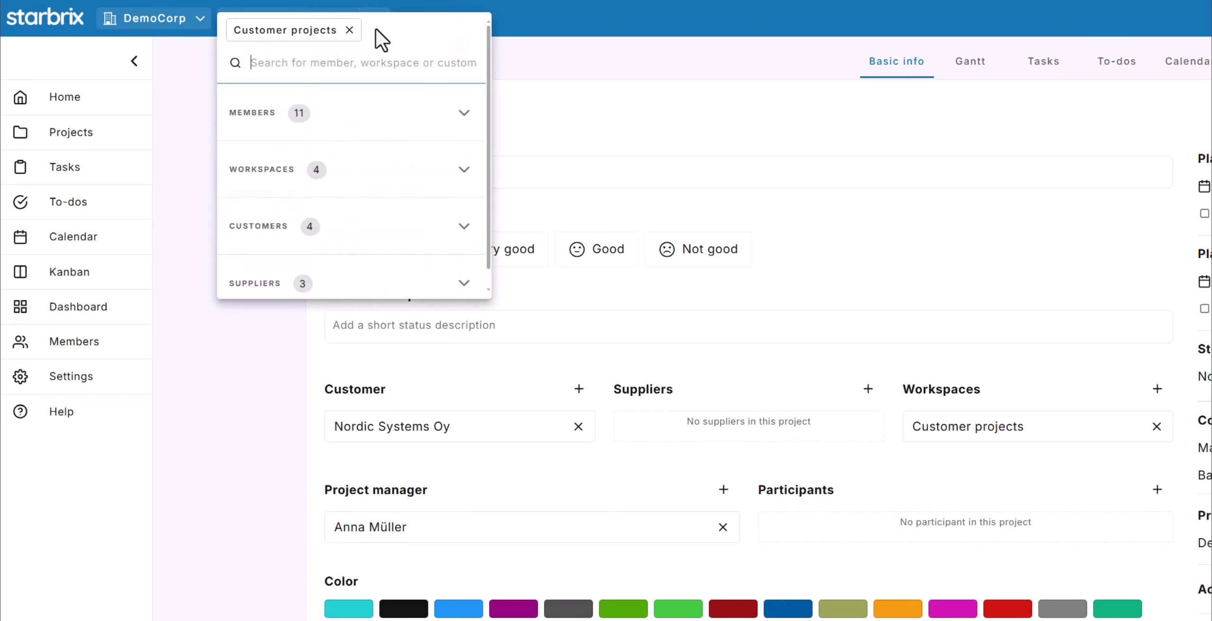
left_click(340, 231)
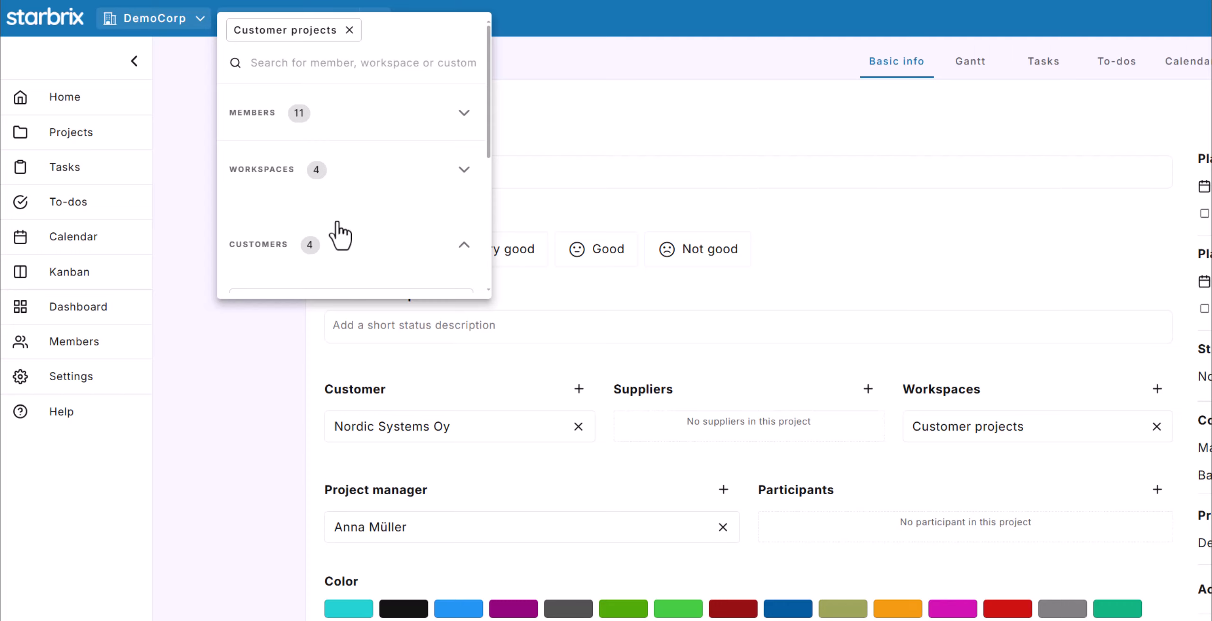
scroll(340, 231, "down", 4)
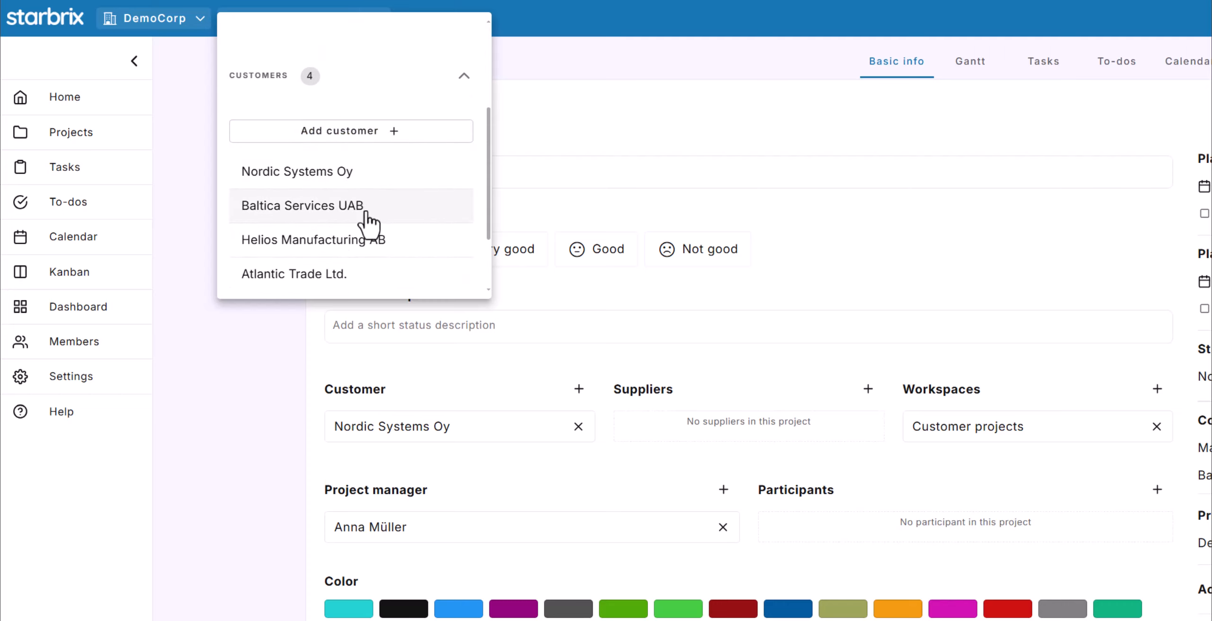
left_click(354, 279)
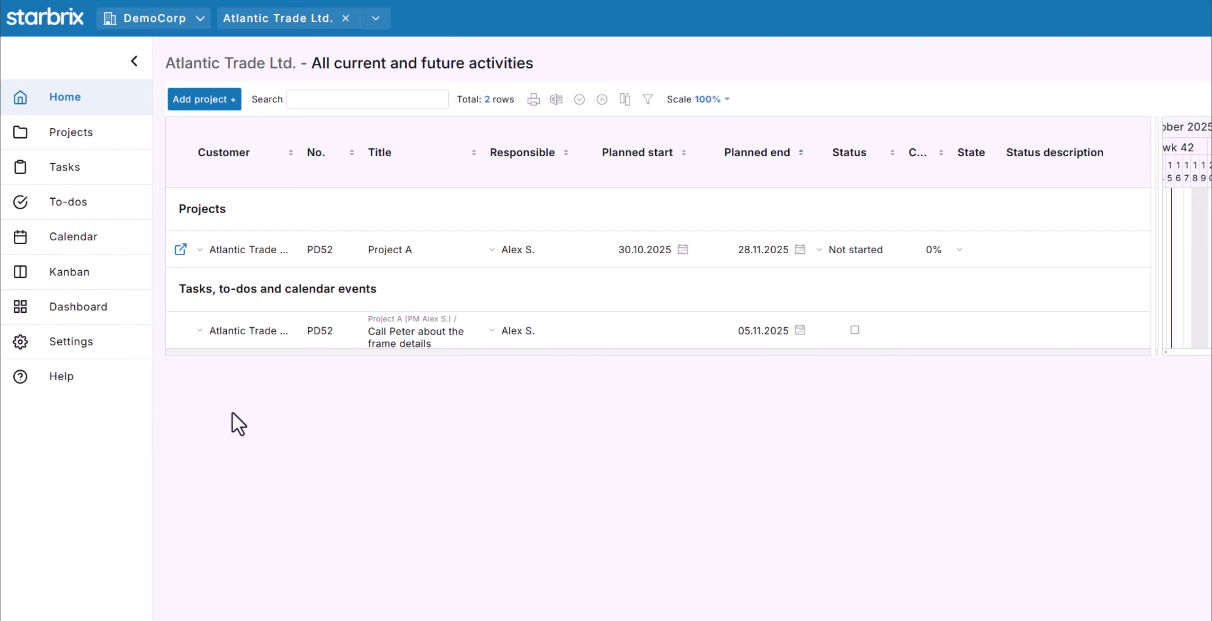
Open Project A (PD52)'s Basic info page to see customer Atlantic Trade Ltd. and supplier EuroTech Solutions.
left_click(181, 254)
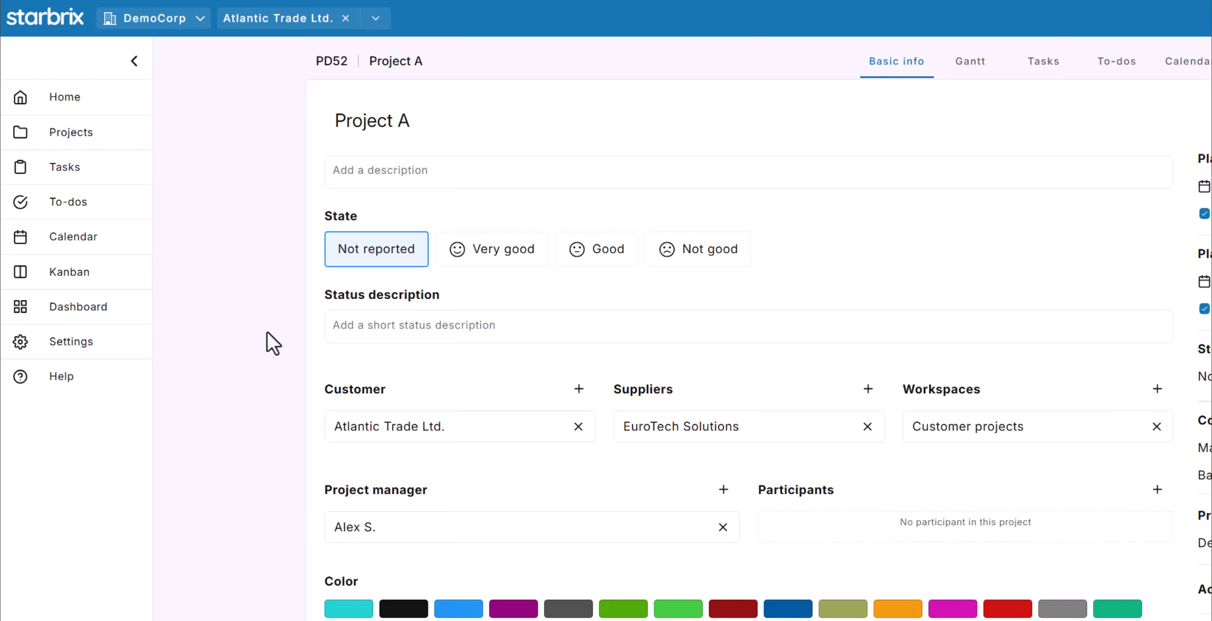
Filter the Home page to supplier EuroTech Solutions from the Suppliers group of the resource list.
left_click(374, 20)
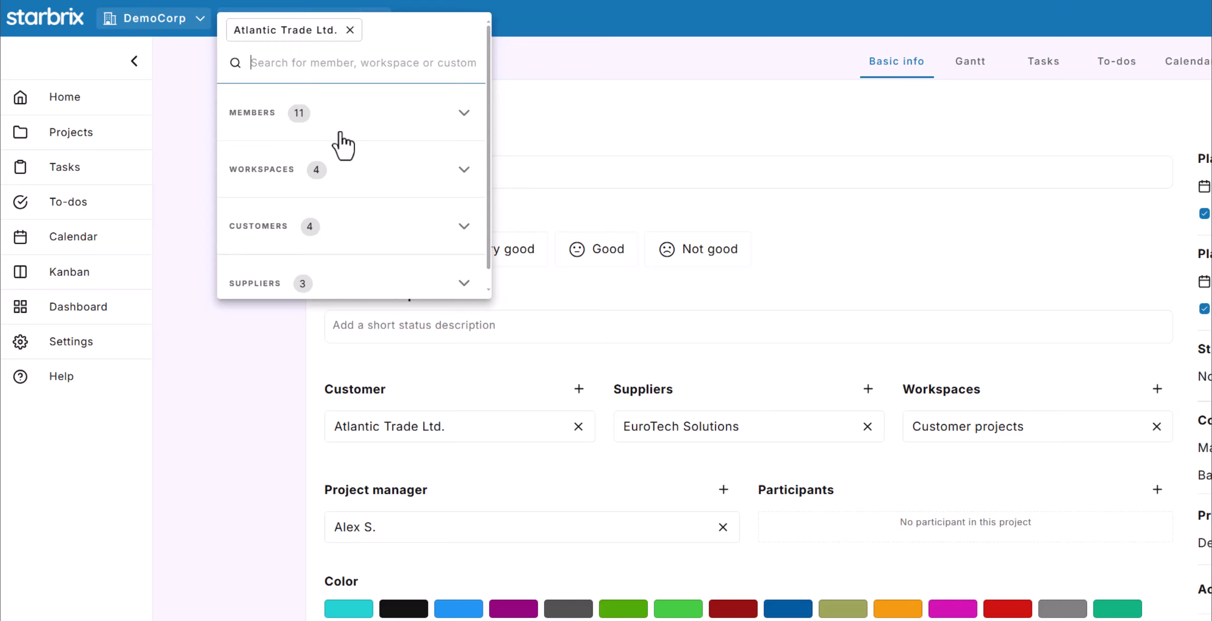
left_click(289, 284)
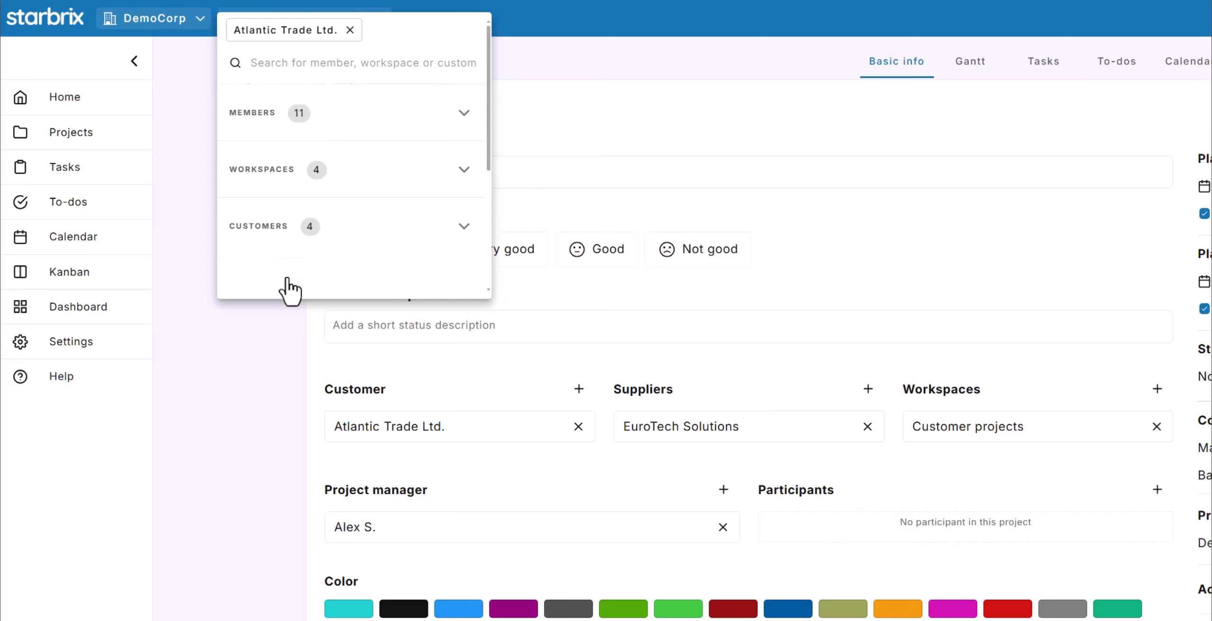
scroll(323, 247, "down", 2)
scroll(323, 246, "down", 2)
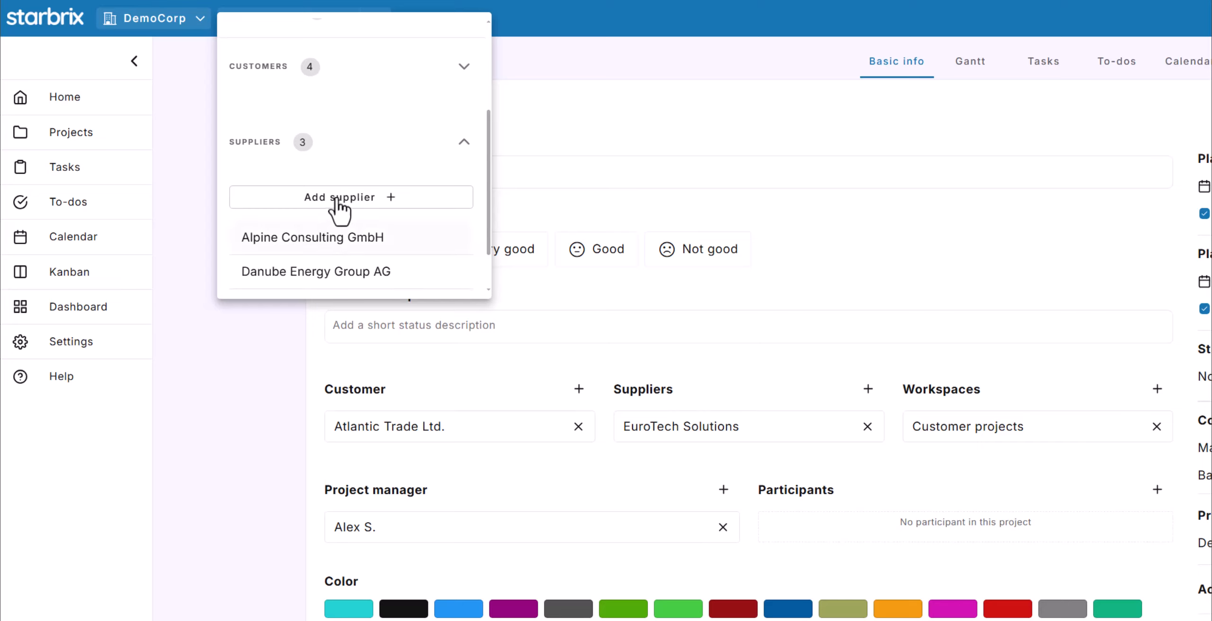
scroll(321, 232, "down", 1)
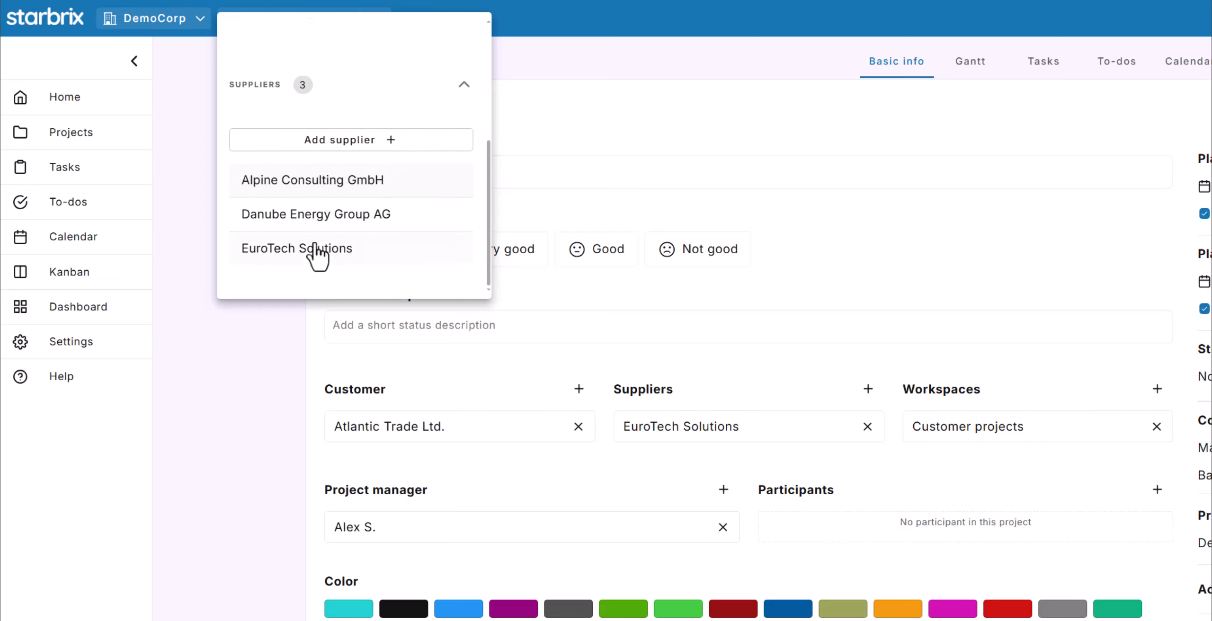
left_click(311, 249)
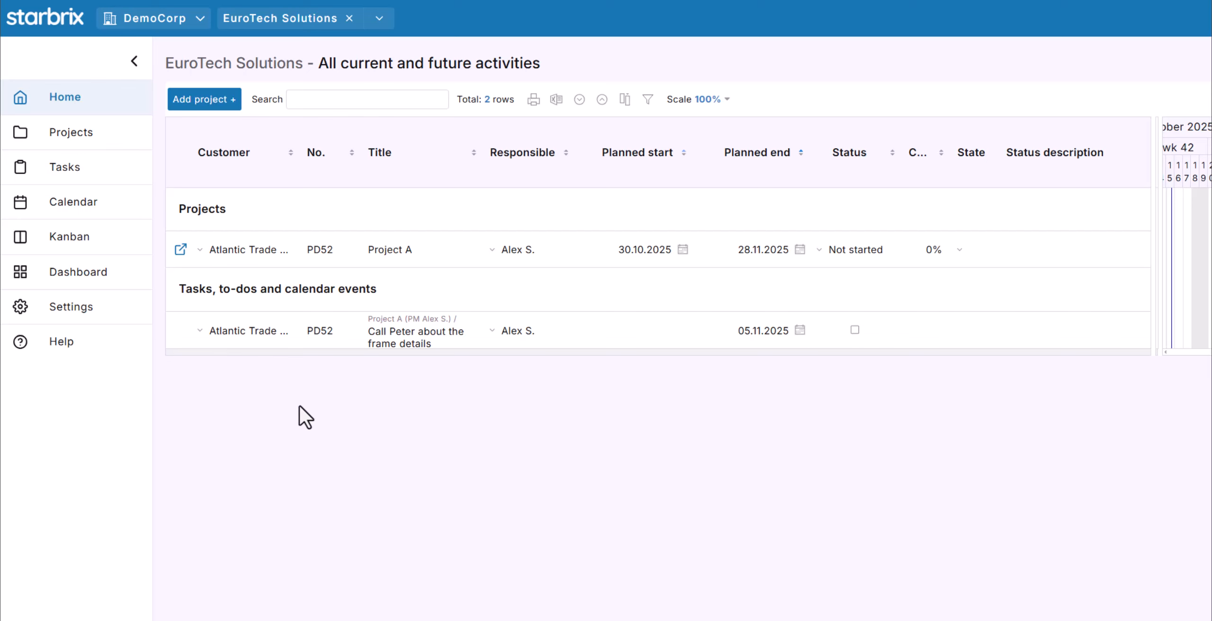
Open Project A (PD52)'s Basic info page from the EuroTech Solutions activity list.
left_click(181, 250)
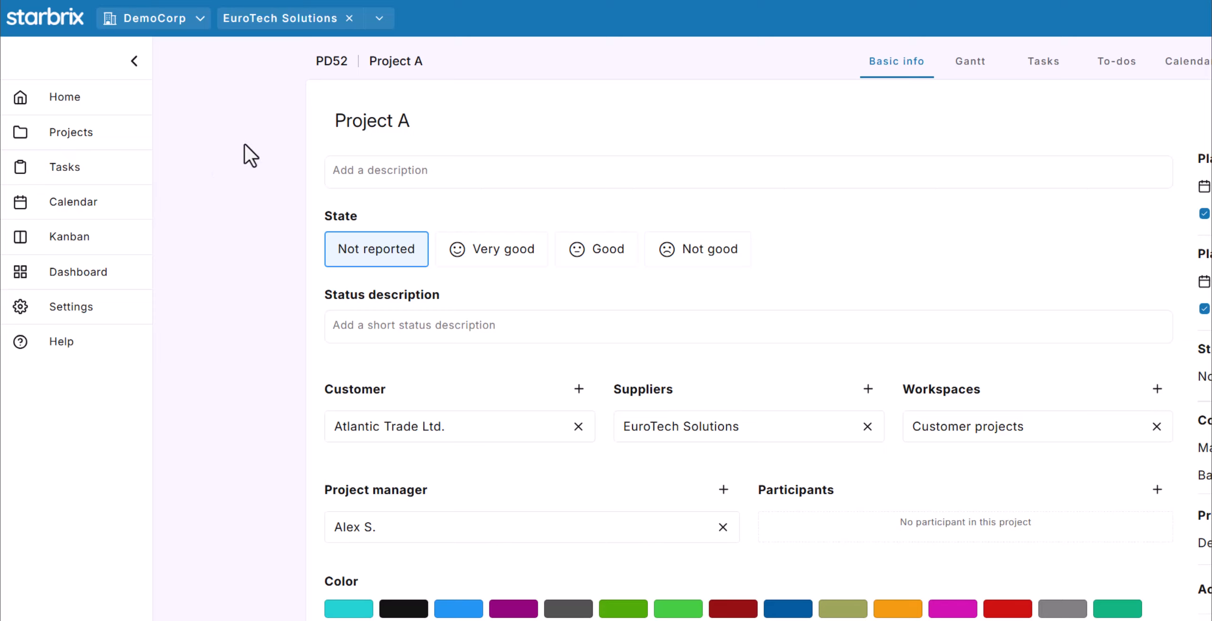
left_click(377, 23)
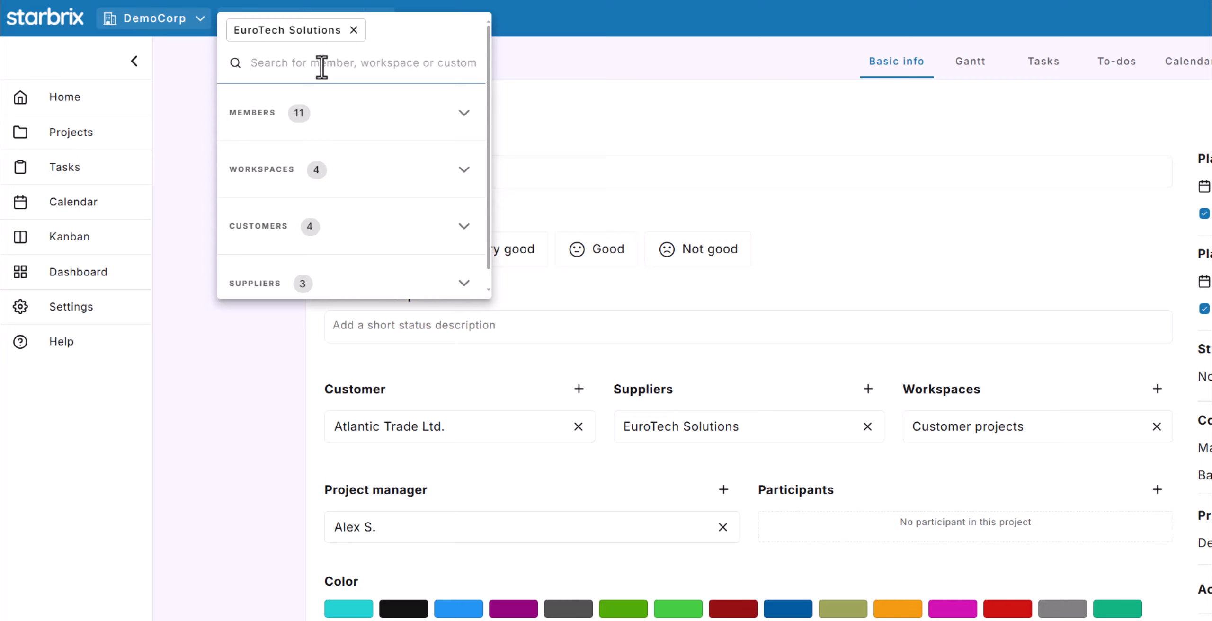
Filter activities to Project A's manager found by member search, then inspect the organisation and resource menus unchanged.
type("ale")
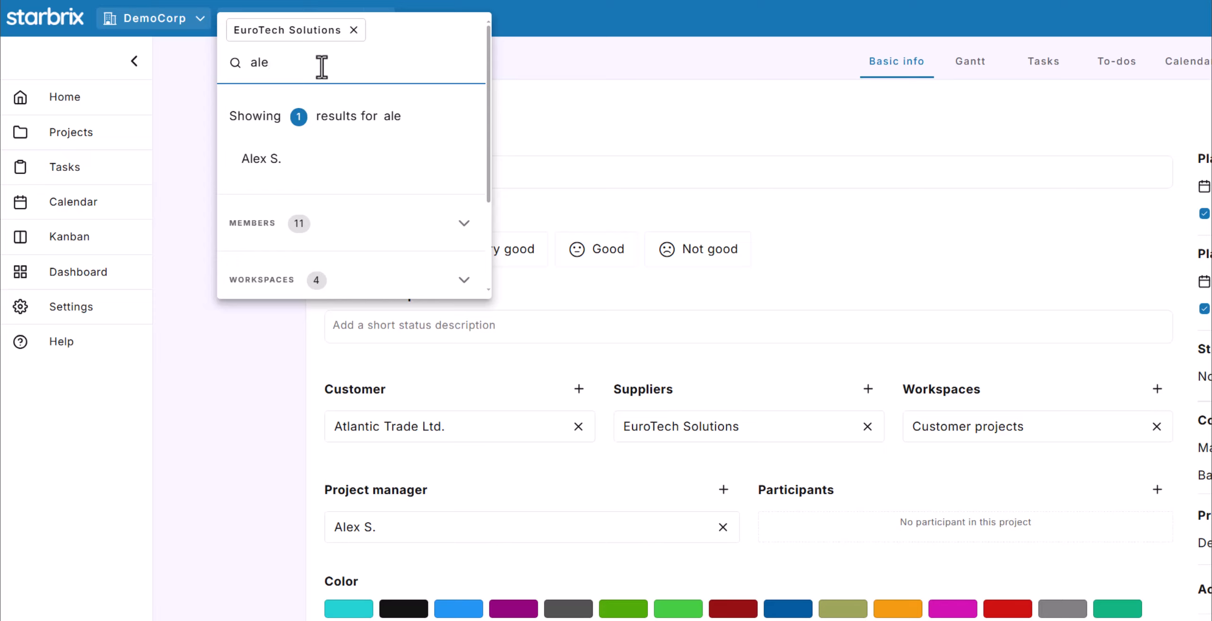
left_click(281, 169)
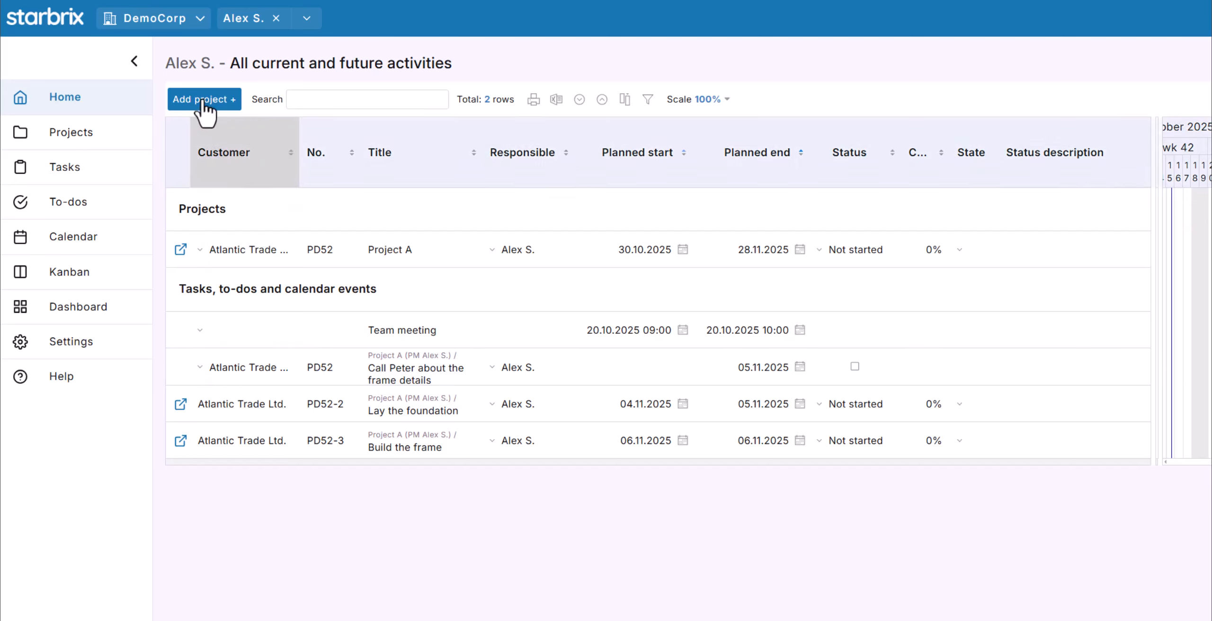
left_click(201, 27)
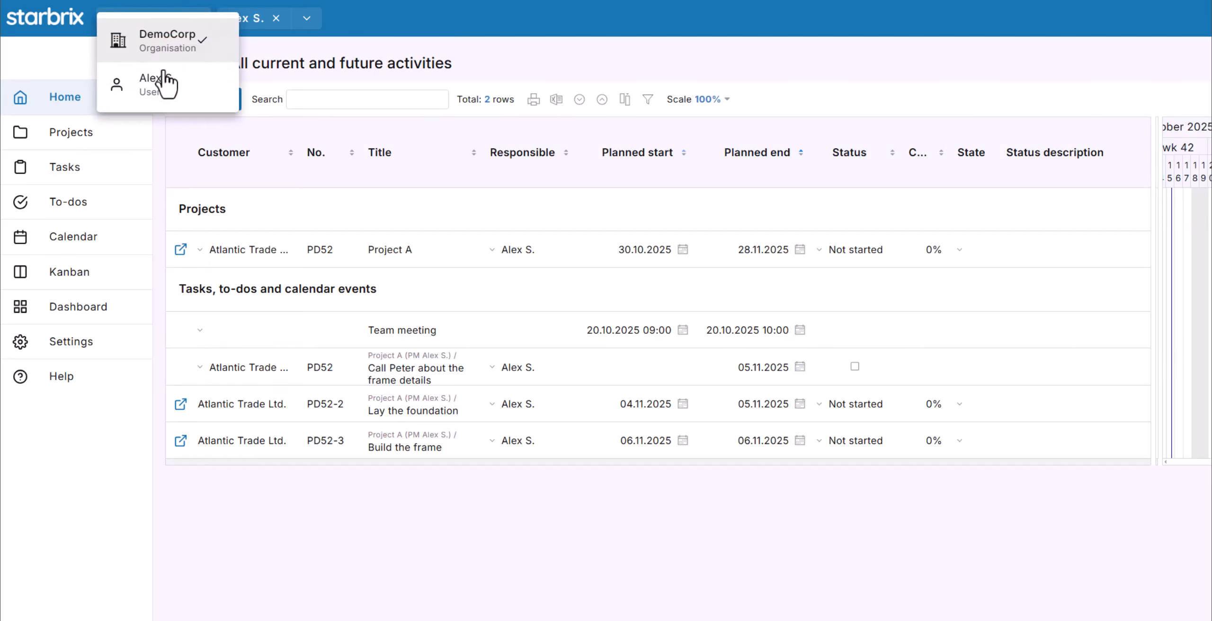
left_click(279, 53)
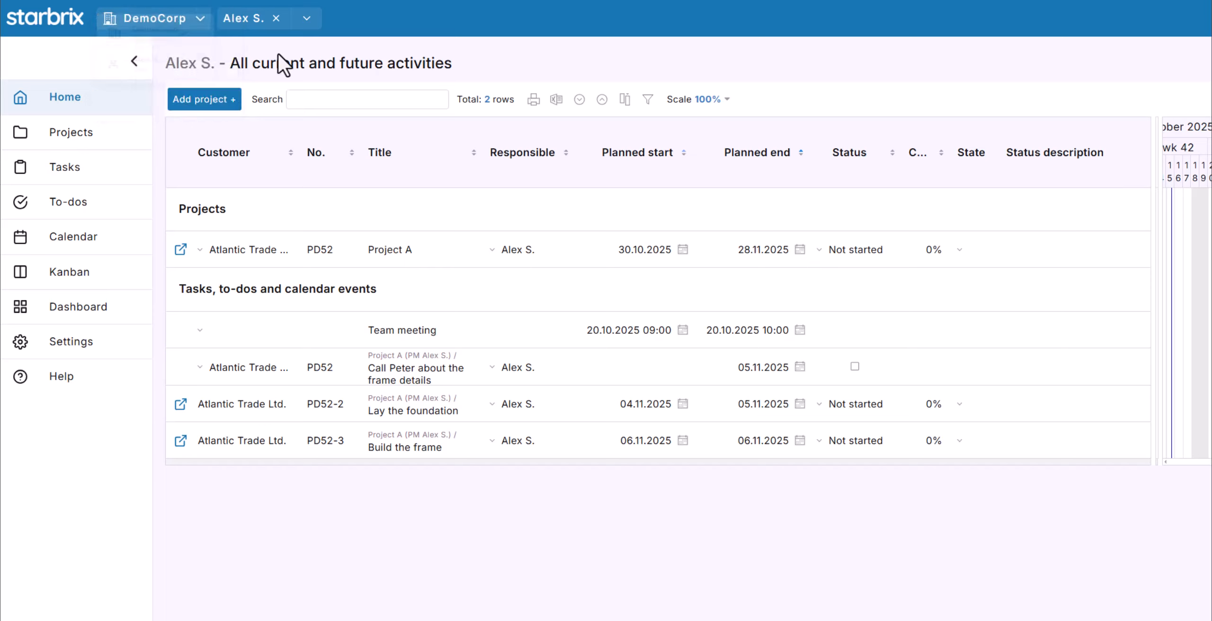
left_click(307, 20)
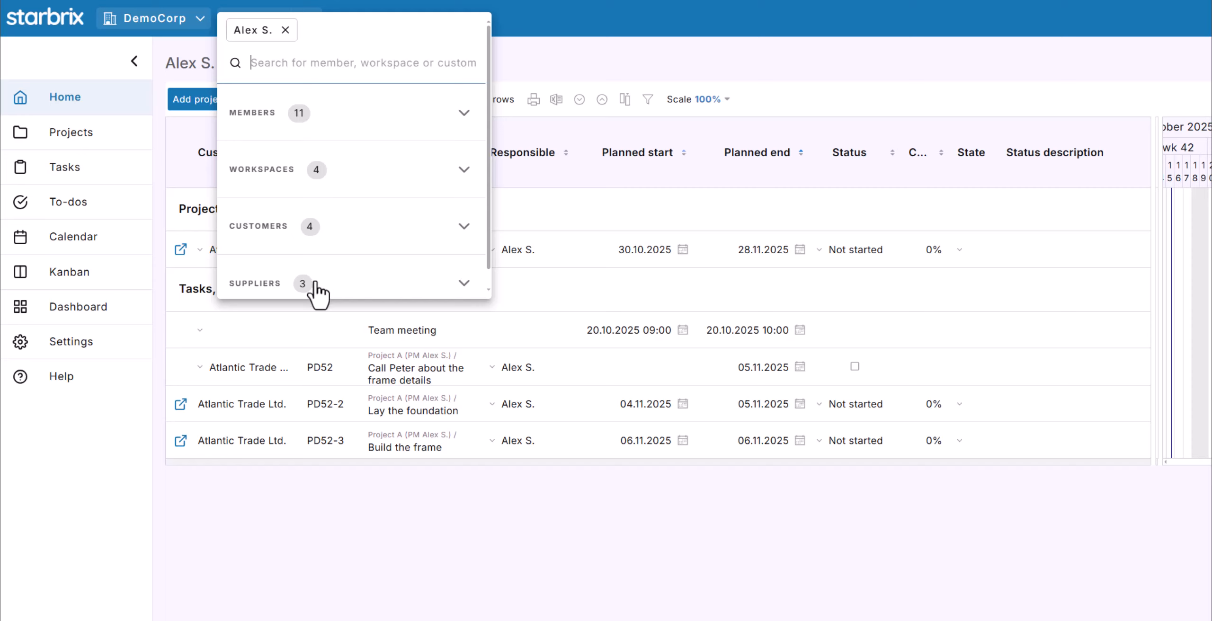
left_click(538, 69)
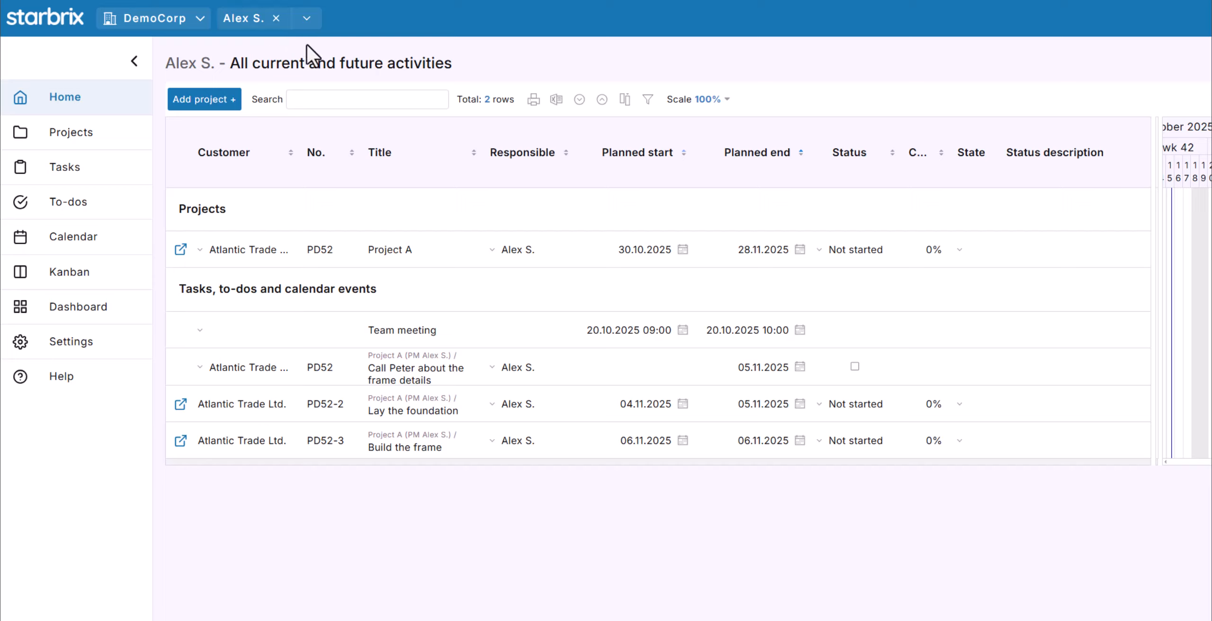
Clear the member filter, filter projects to customer Atlantic Trade Ltd. via search 'at', then clear it.
left_click(276, 19)
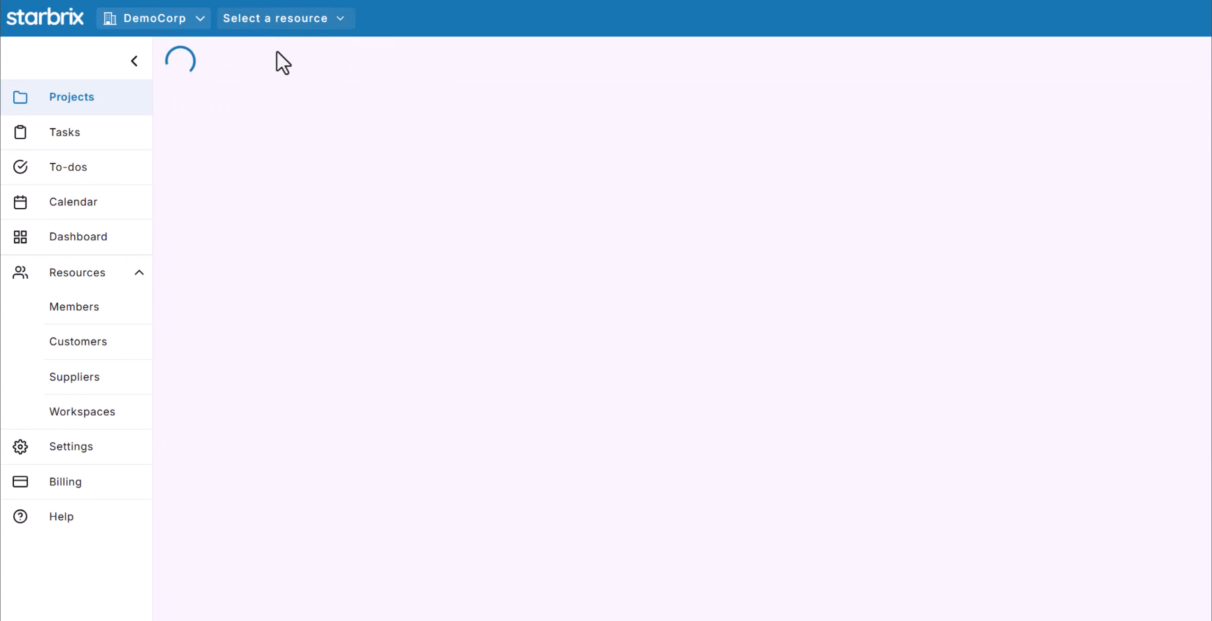
left_click(341, 20)
type("at")
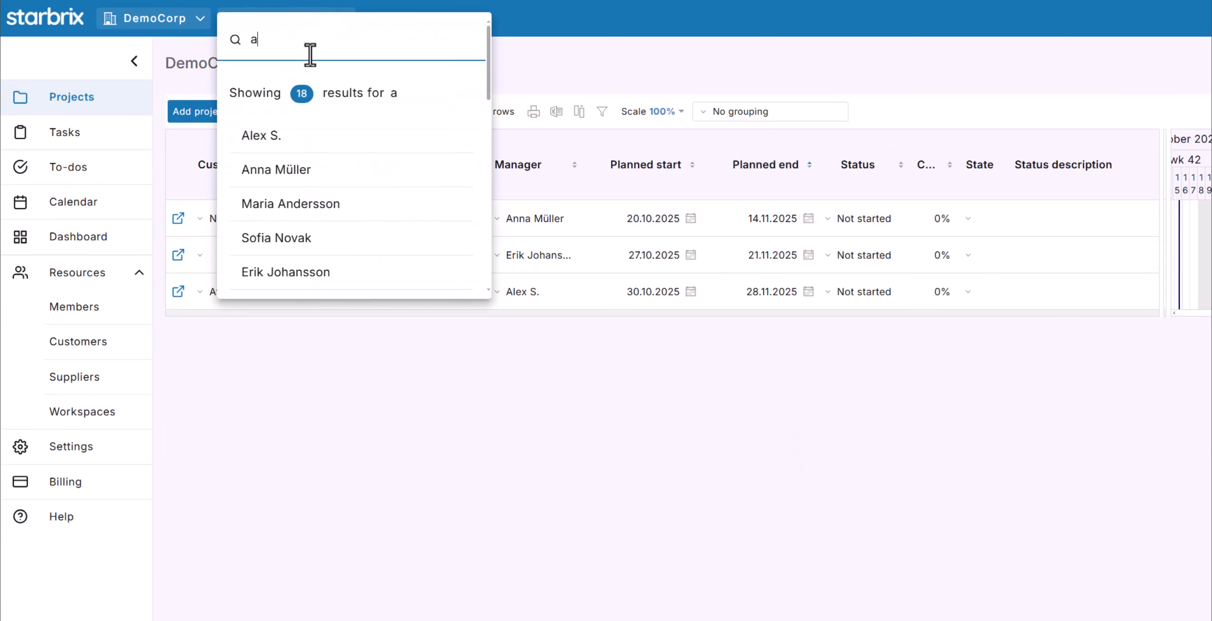
left_click(289, 138)
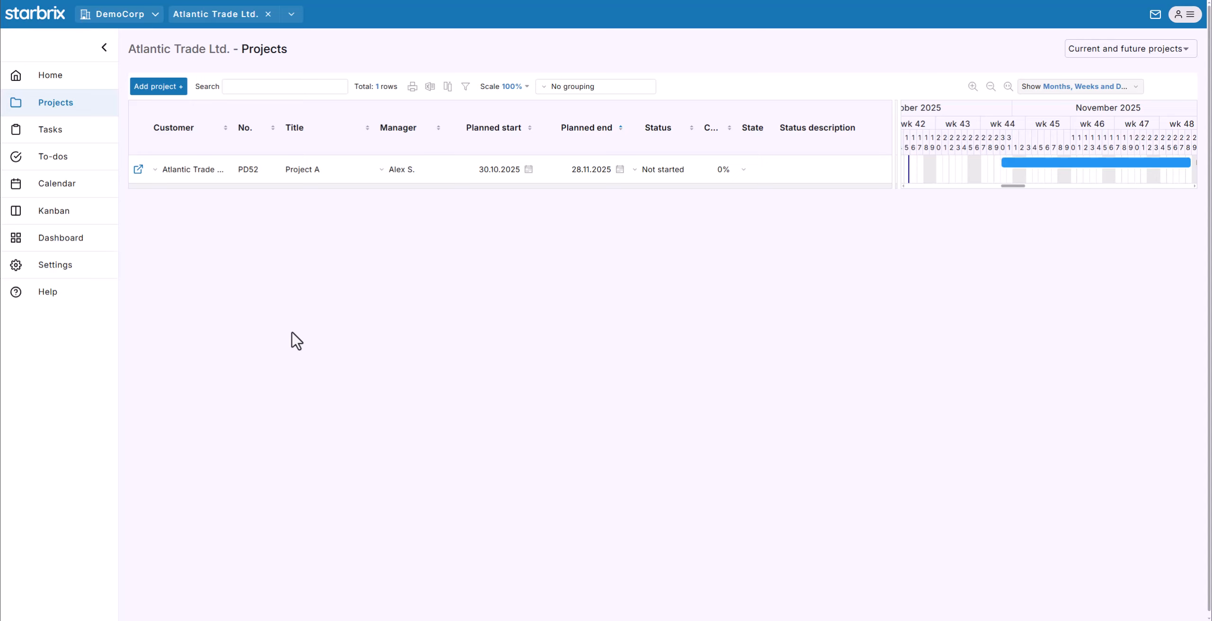
left_click(268, 14)
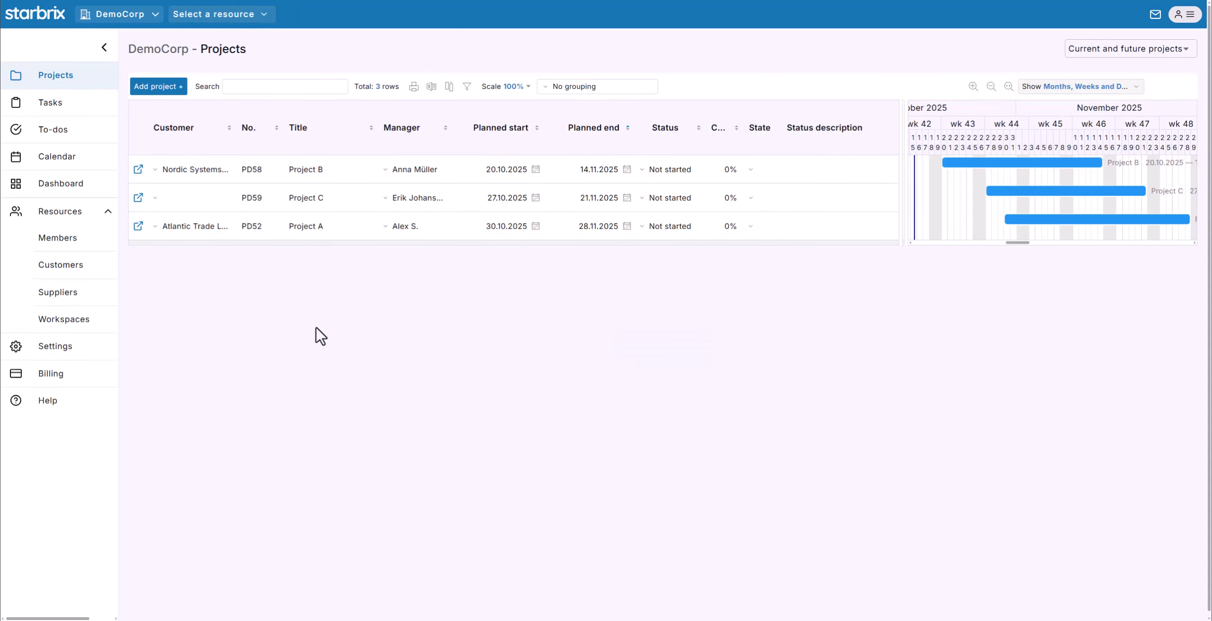